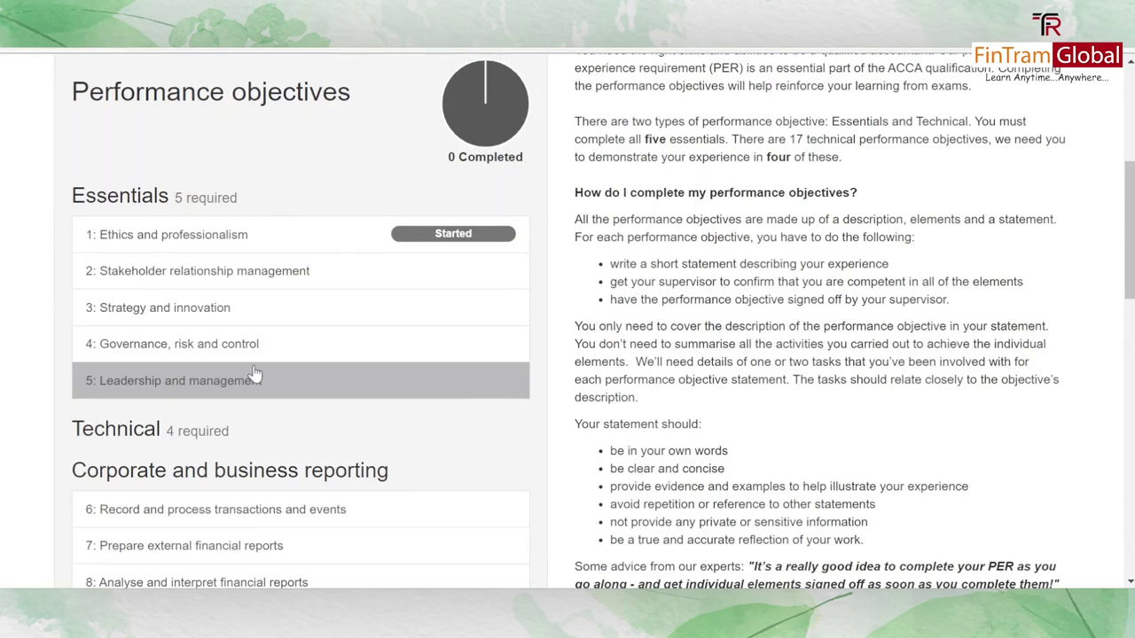
Open the Ethics and professionalism objective and read through its description and its elements a to e.
click(325, 242)
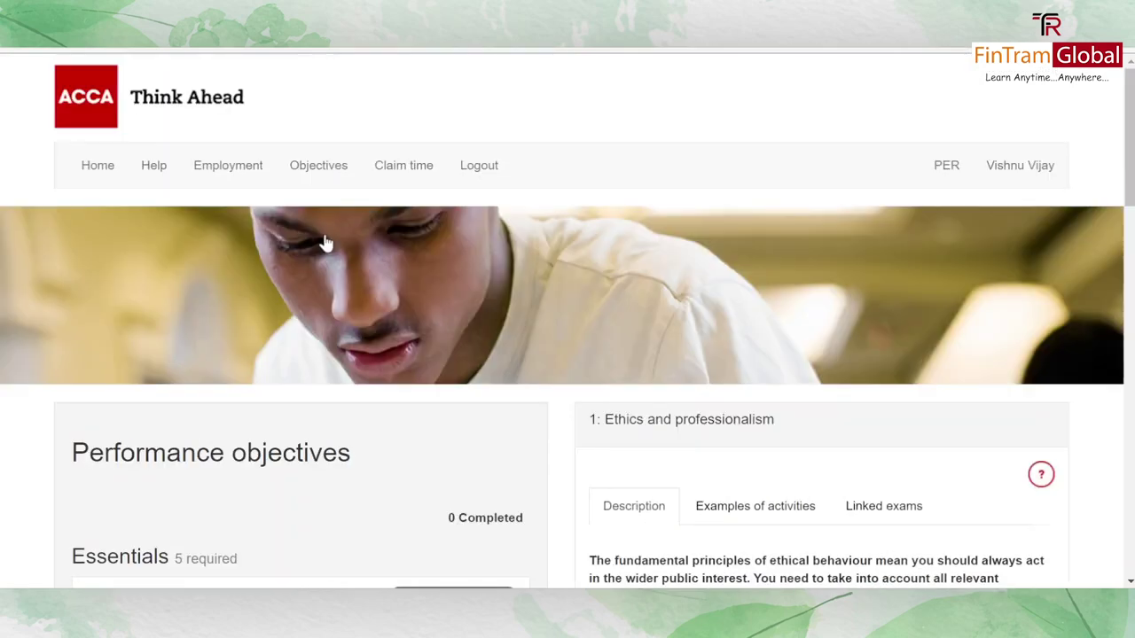
scroll(326, 242, down, 5)
scroll(326, 242, up, 1)
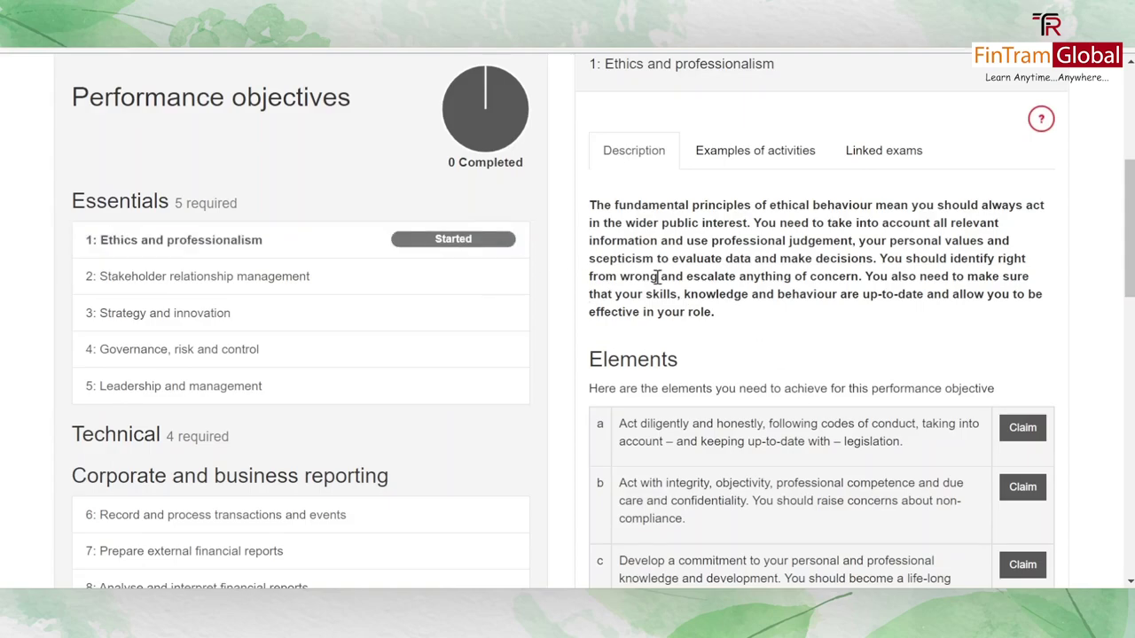
scroll(657, 277, up, 1)
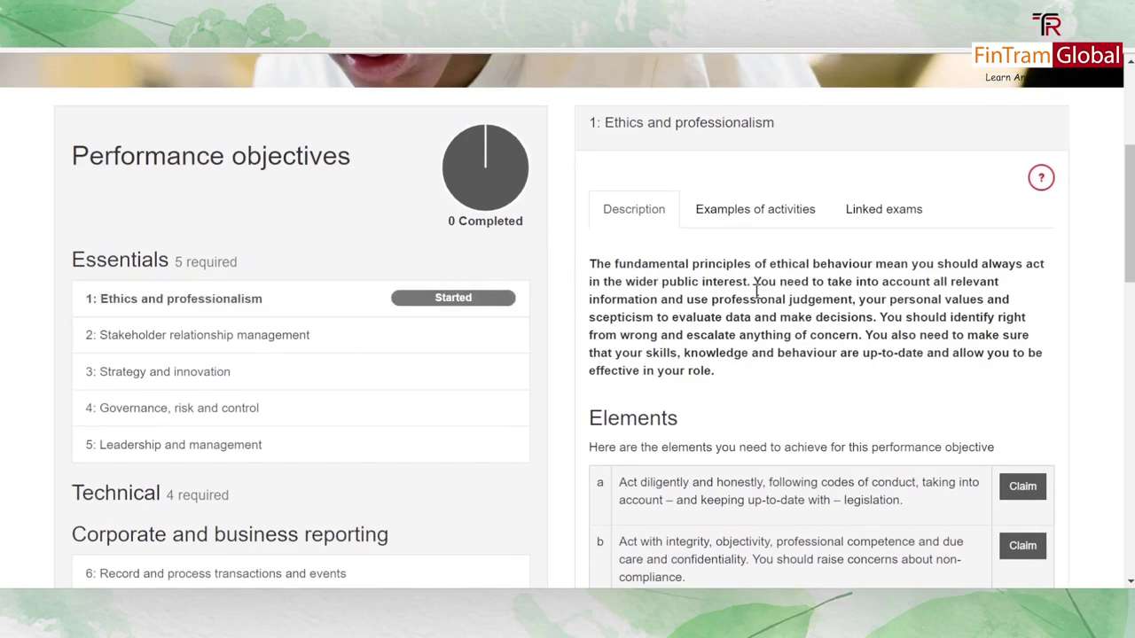
scroll(825, 317, down, 1)
scroll(824, 316, down, 4)
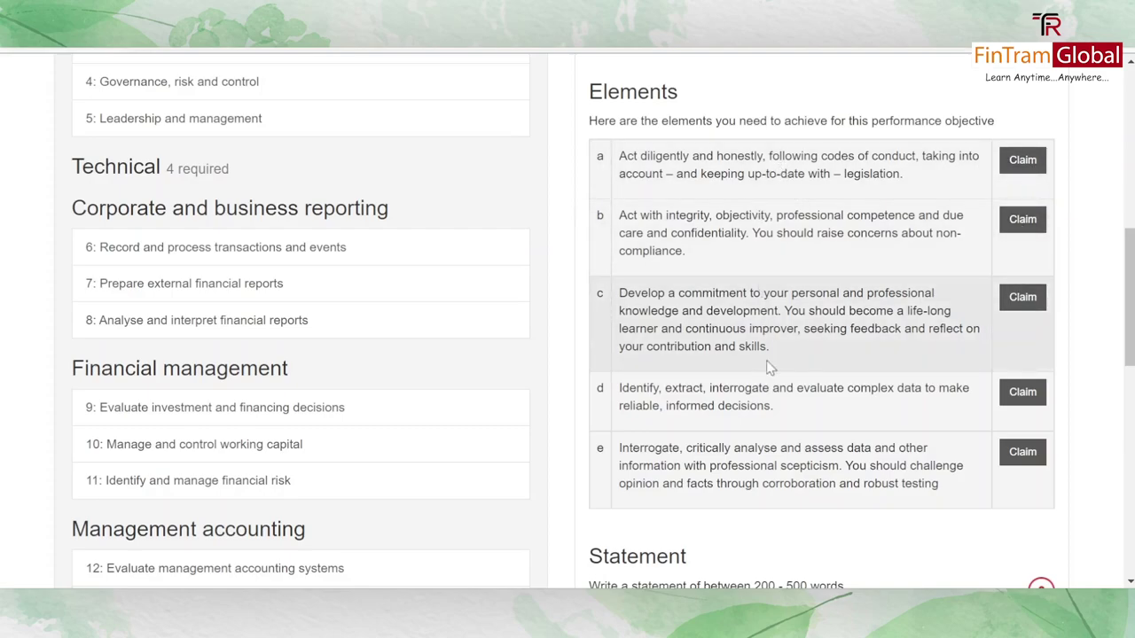
scroll(803, 488, down, 1)
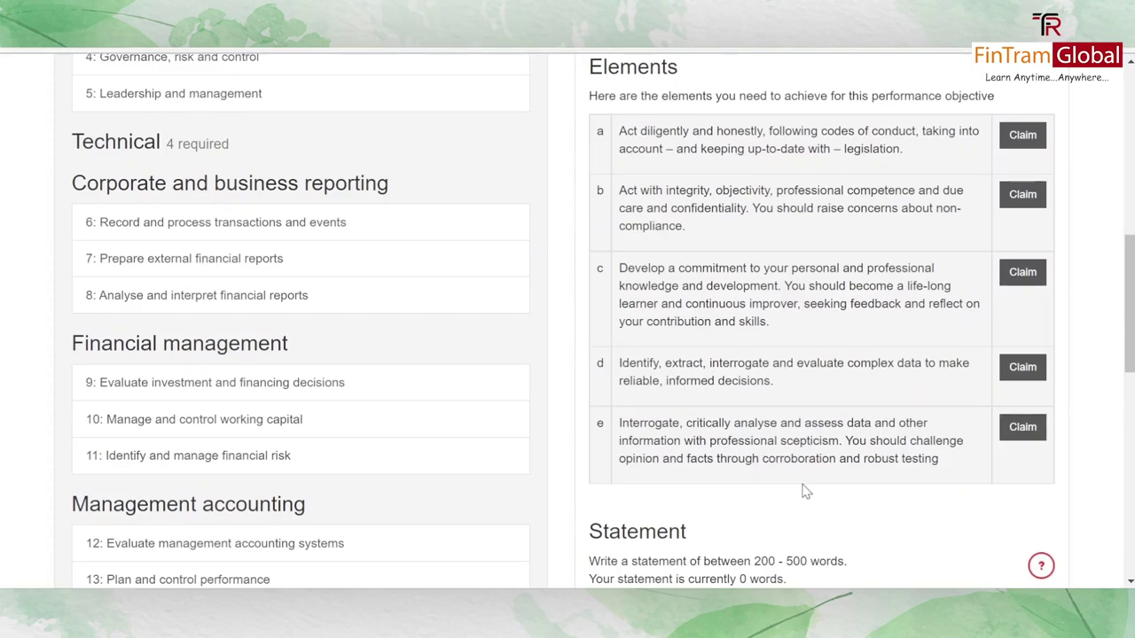
Examine the statement section of the Ethics and professionalism objective and open its help guidance.
scroll(803, 490, down, 5)
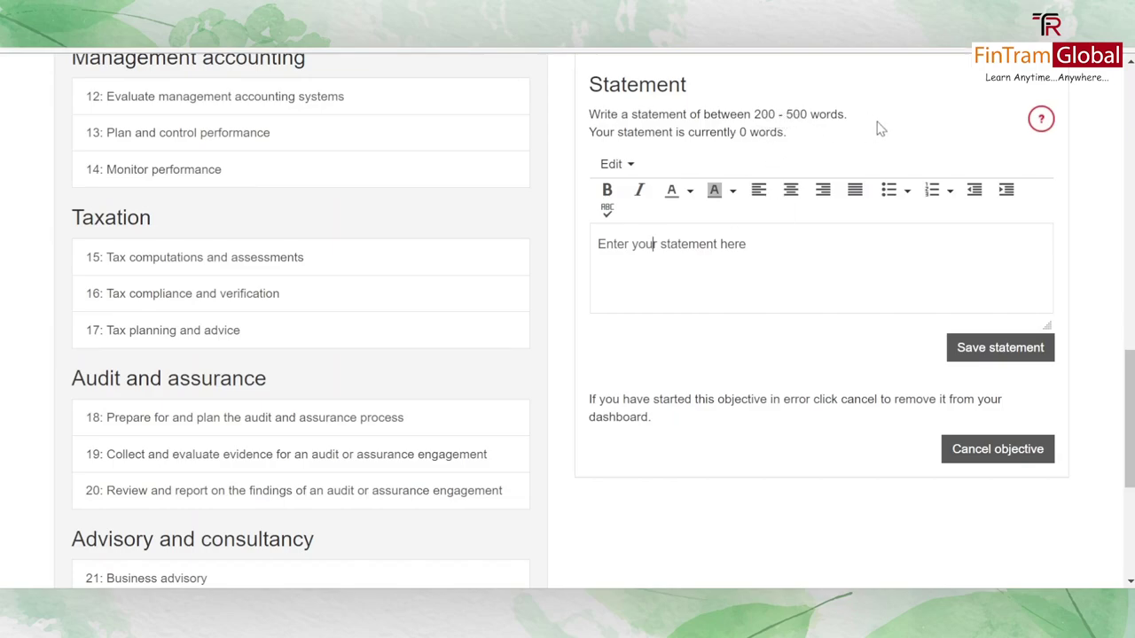
click(1041, 121)
scroll(661, 335, up, 5)
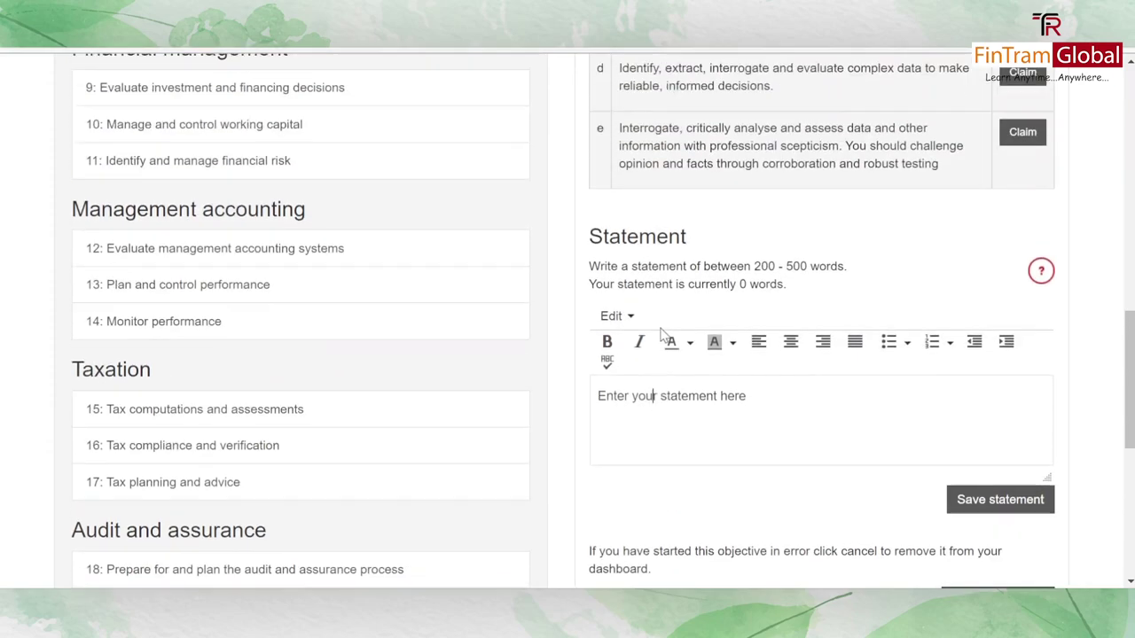
Open the Stakeholder relationship management objective and read its description and required elements.
scroll(661, 335, up, 3)
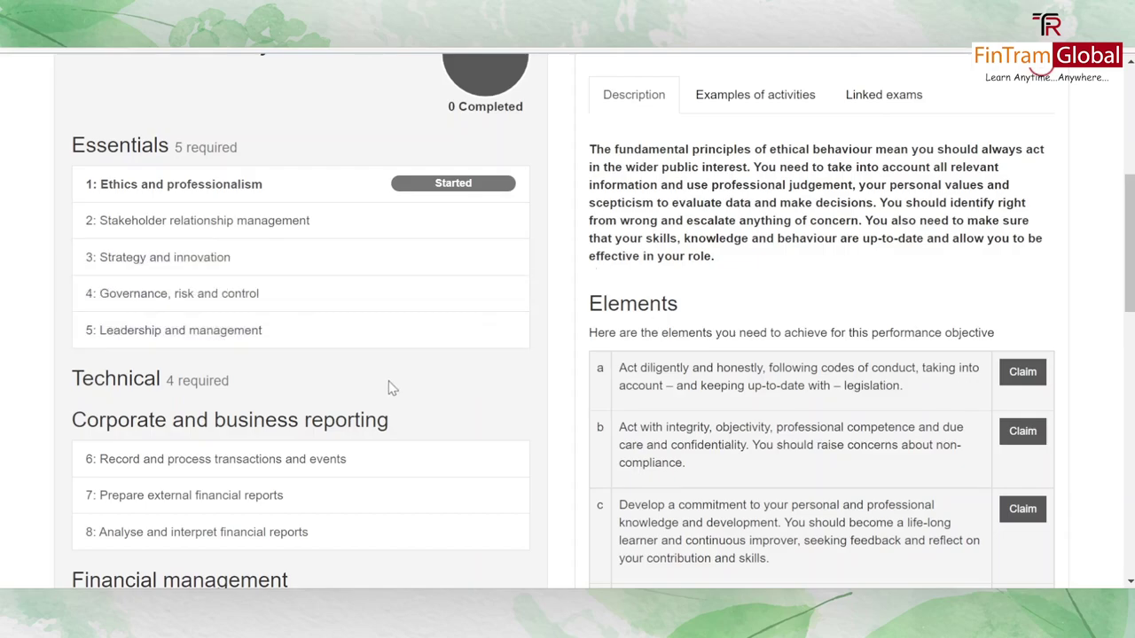
click(257, 224)
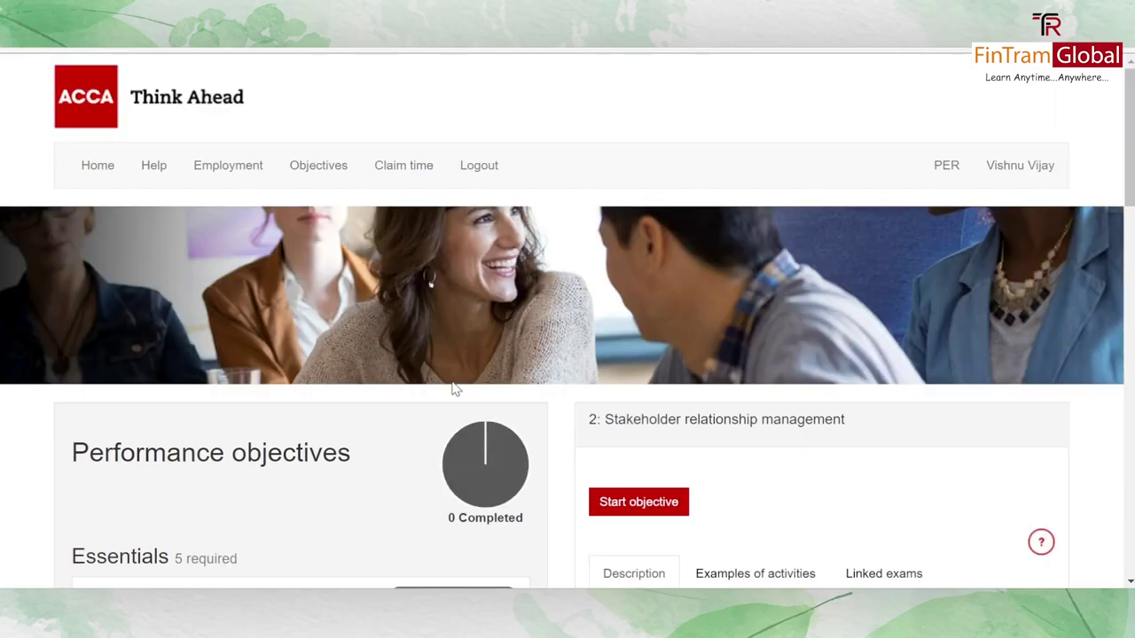
scroll(452, 389, down, 3)
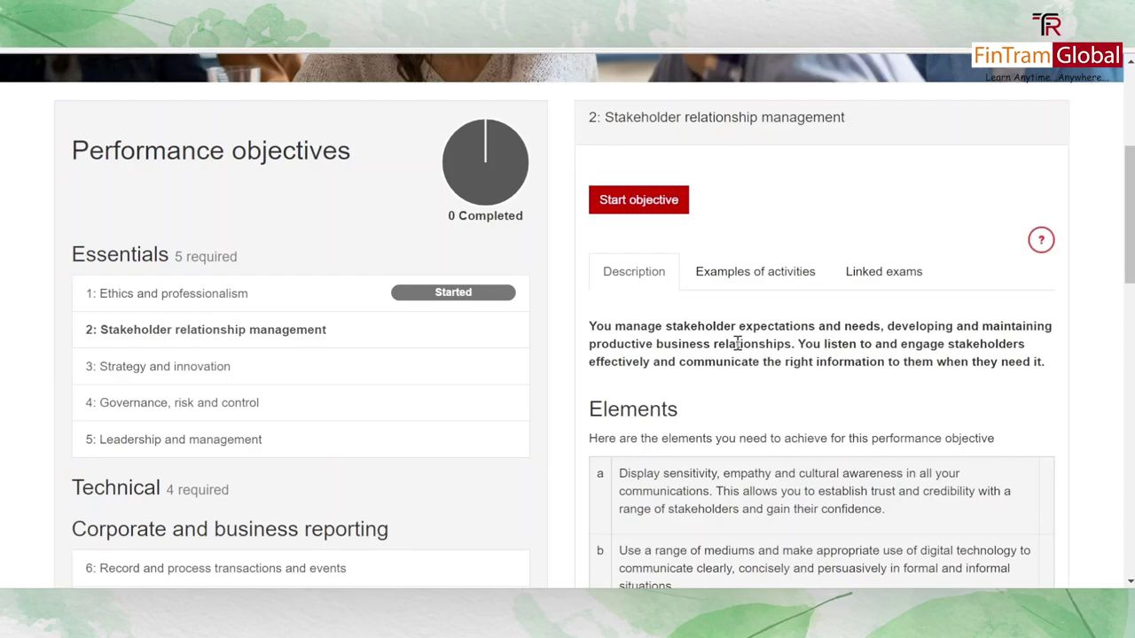
scroll(737, 344, down, 1)
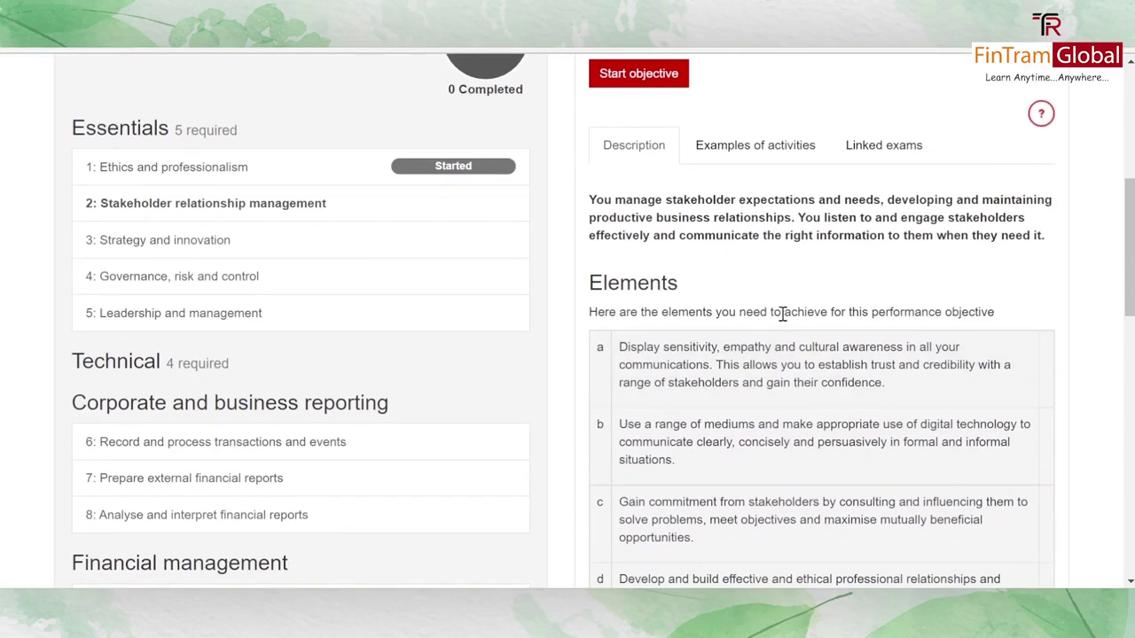
scroll(785, 312, down, 2)
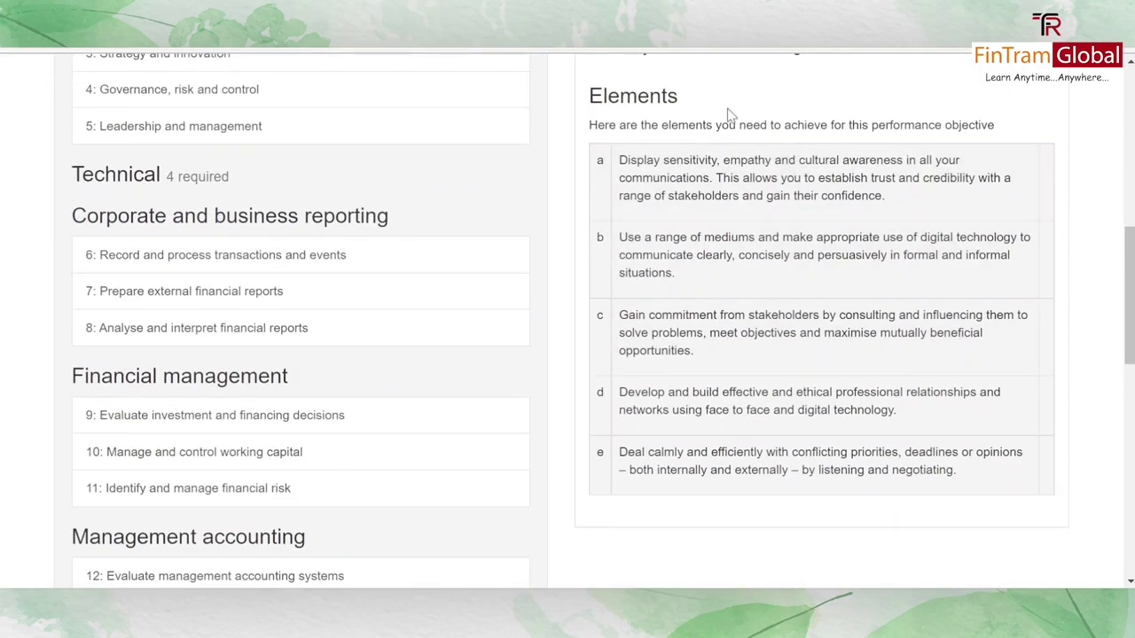
scroll(729, 115, up, 3)
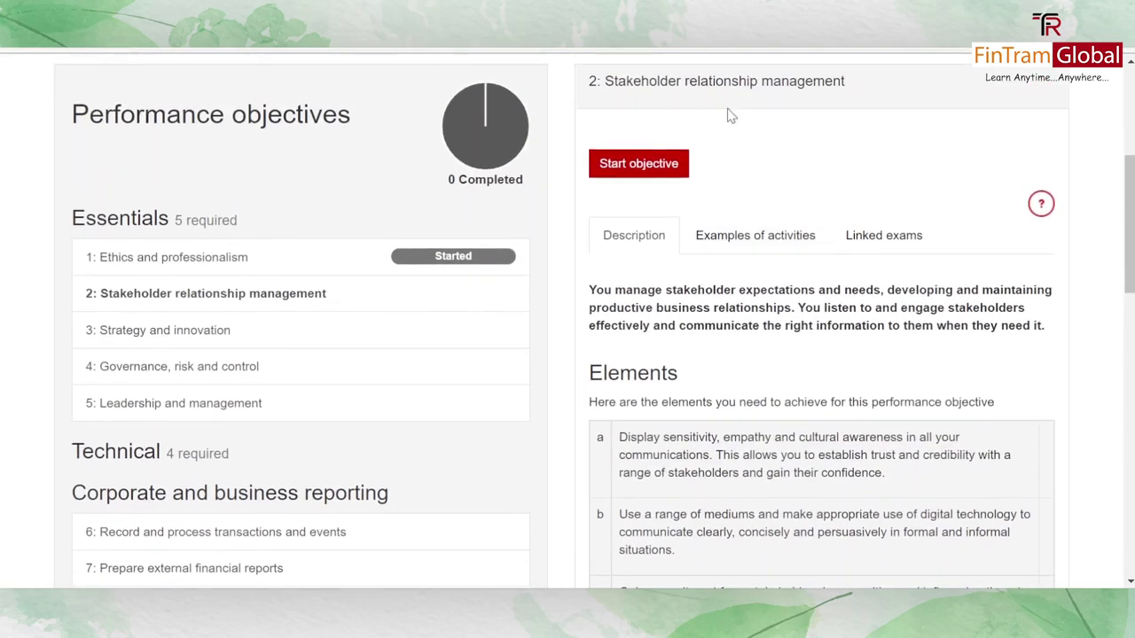
Start the Stakeholder relationship management objective and review its claimable elements and statement area.
click(649, 174)
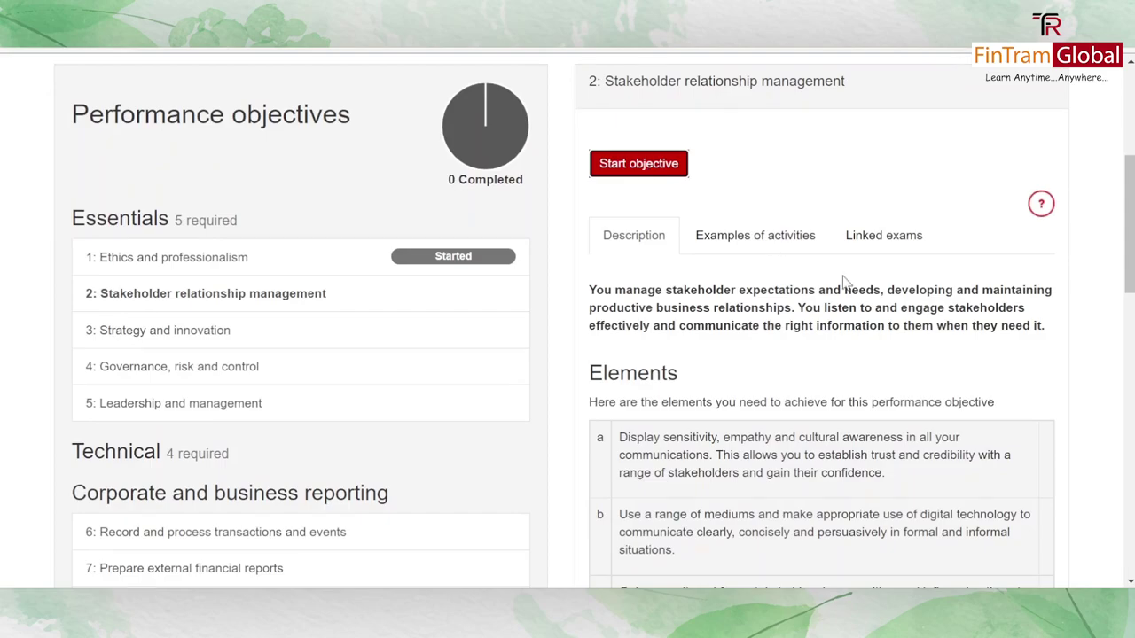
scroll(842, 278, down, 4)
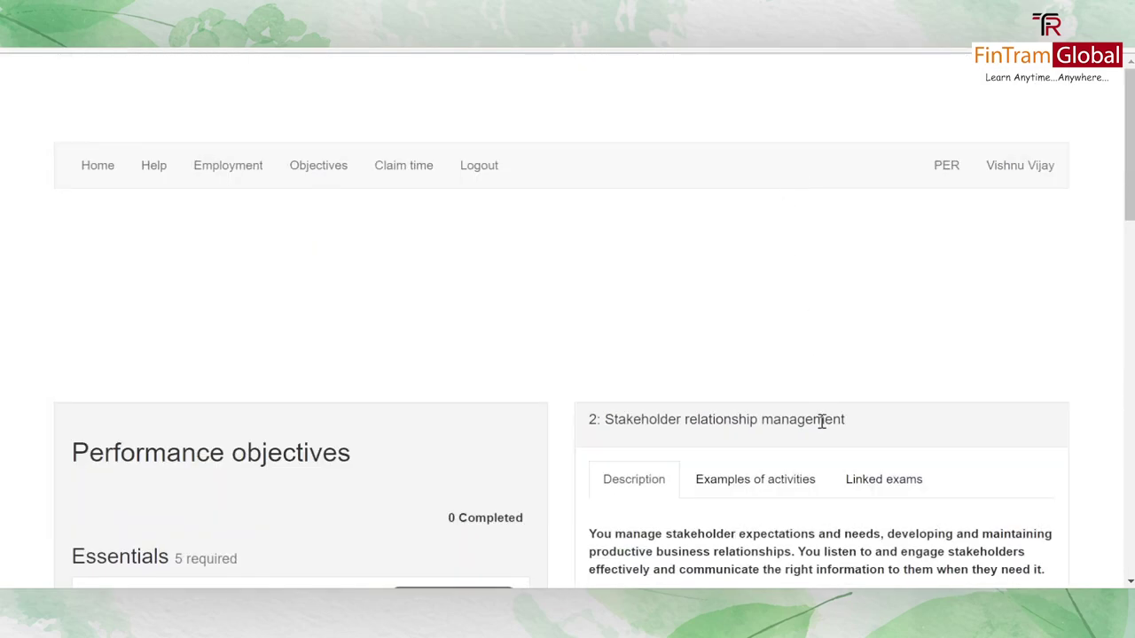
scroll(822, 425, down, 3)
scroll(823, 425, down, 4)
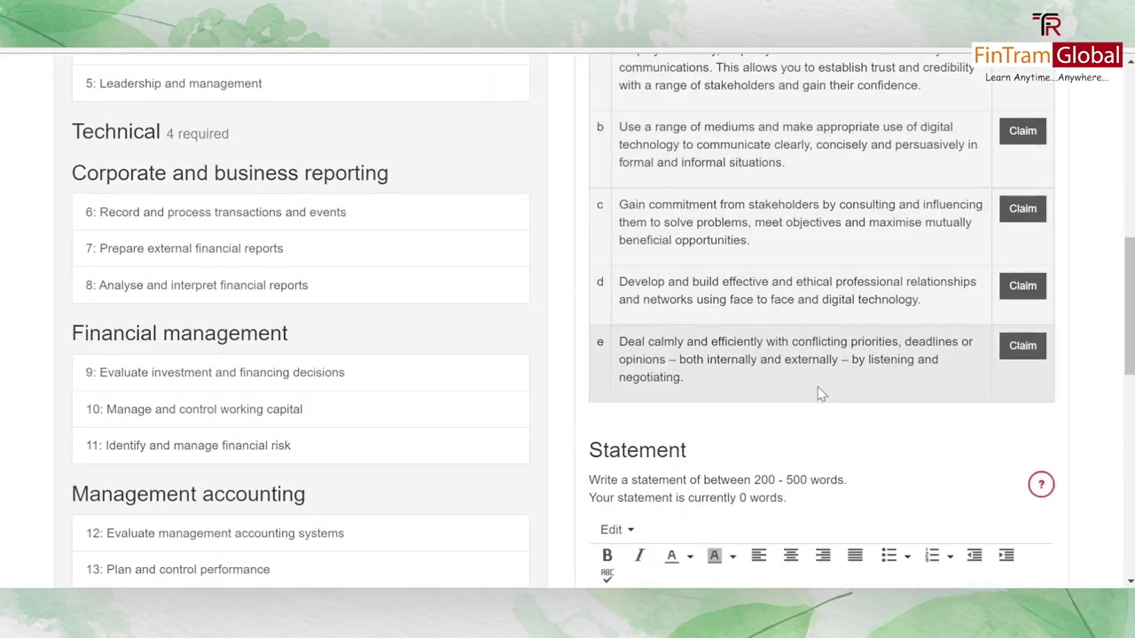
scroll(869, 395, down, 3)
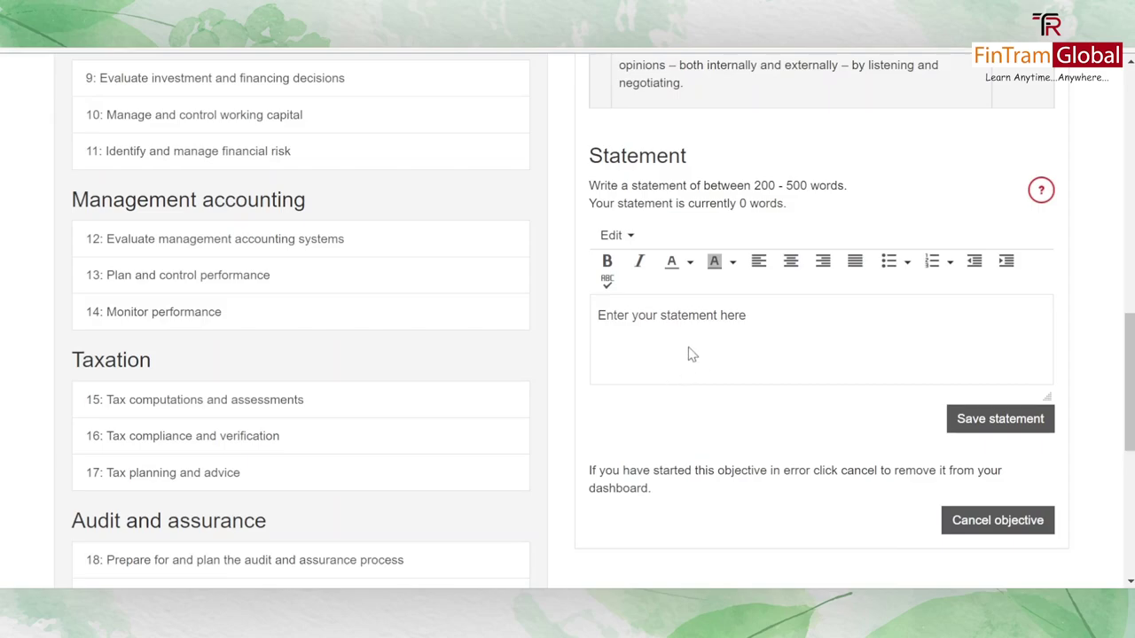
Open the Strategy and innovation objective and review its description and elements.
scroll(683, 145, up, 4)
scroll(683, 142, up, 3)
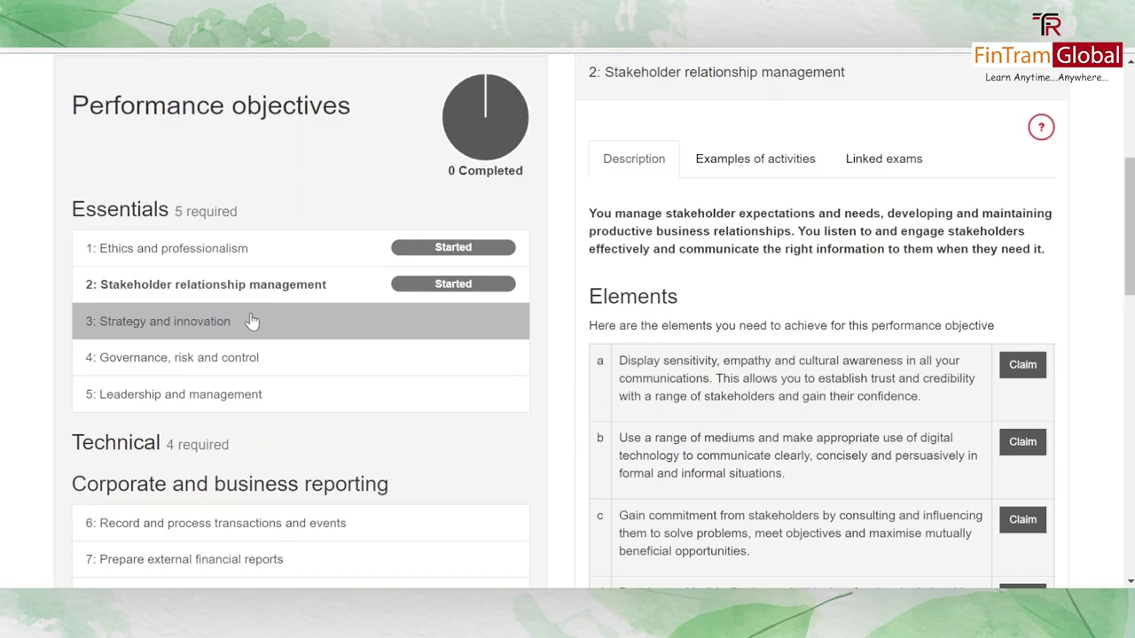
click(248, 321)
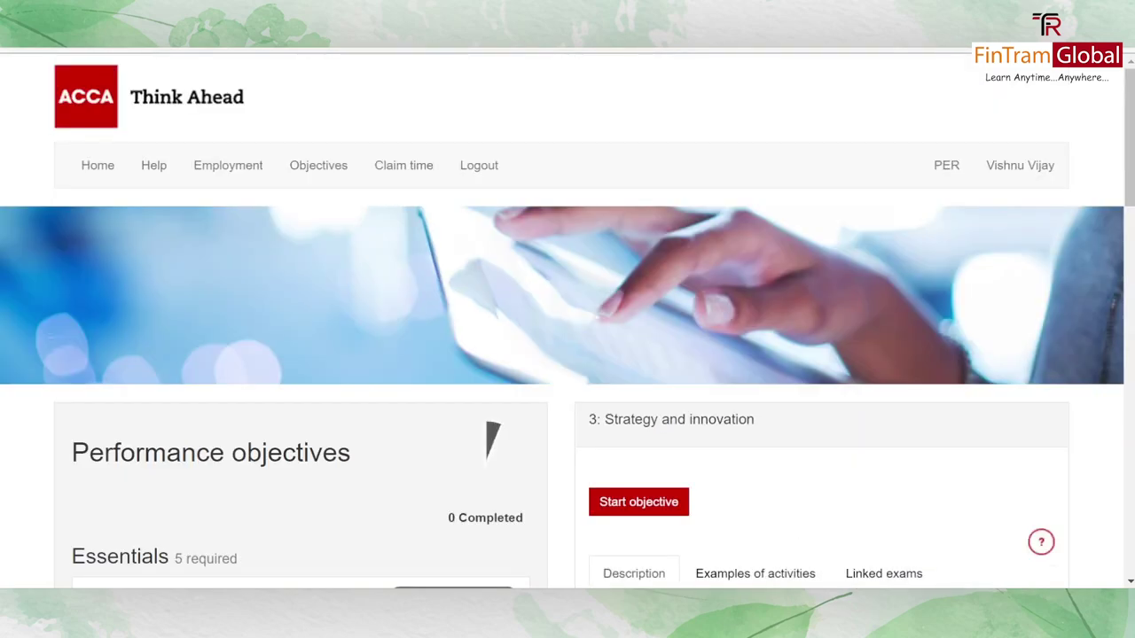
scroll(248, 322, down, 4)
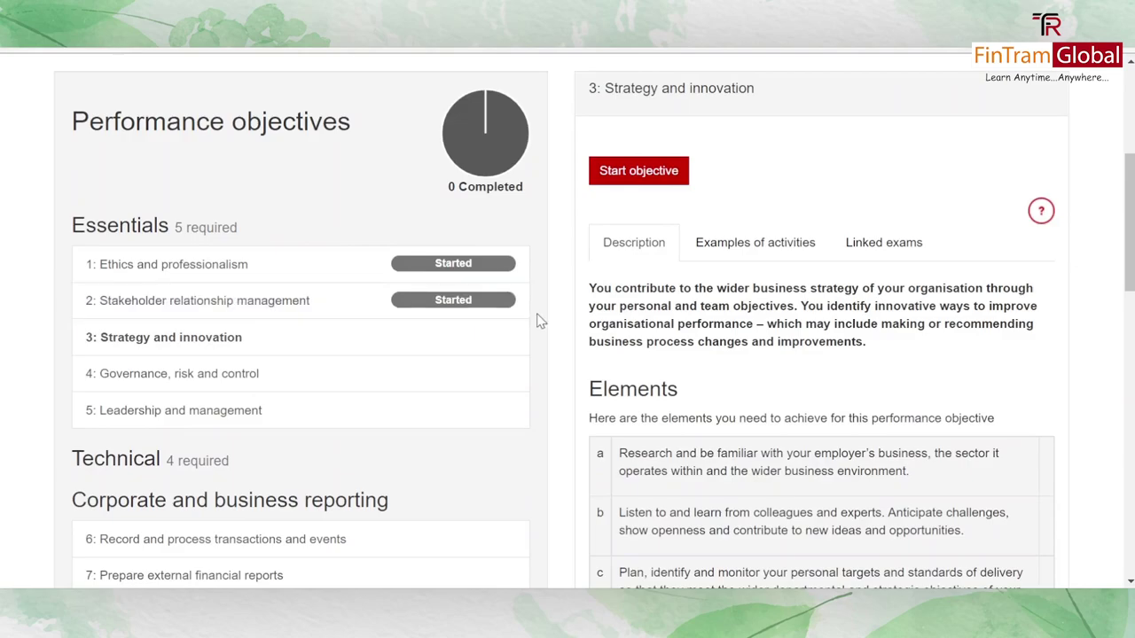
scroll(538, 319, down, 1)
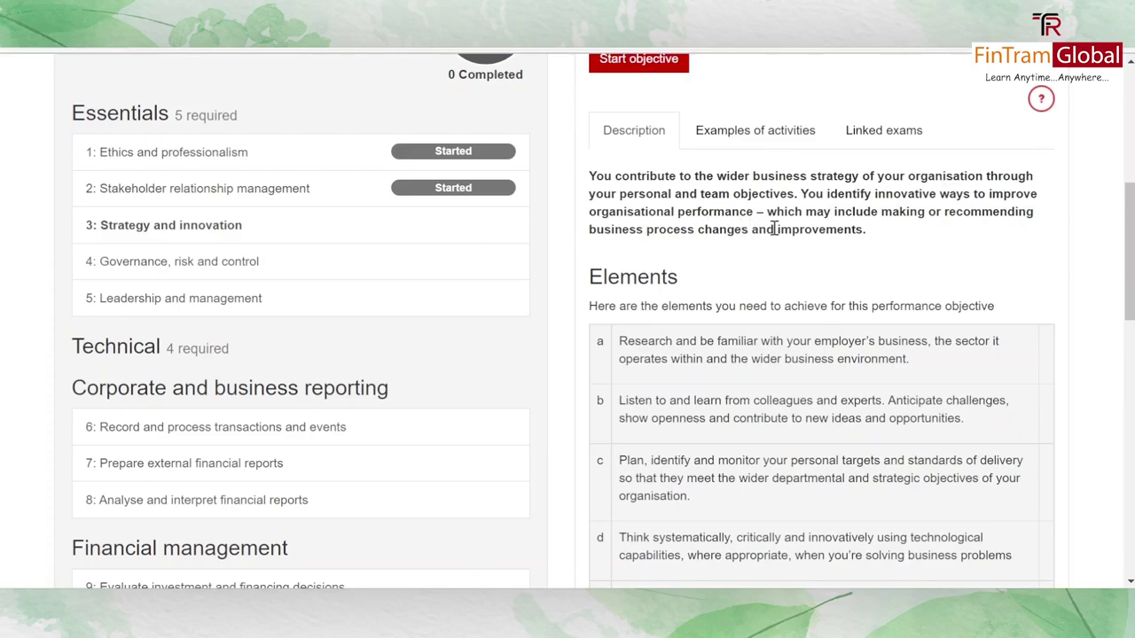
scroll(763, 200, down, 2)
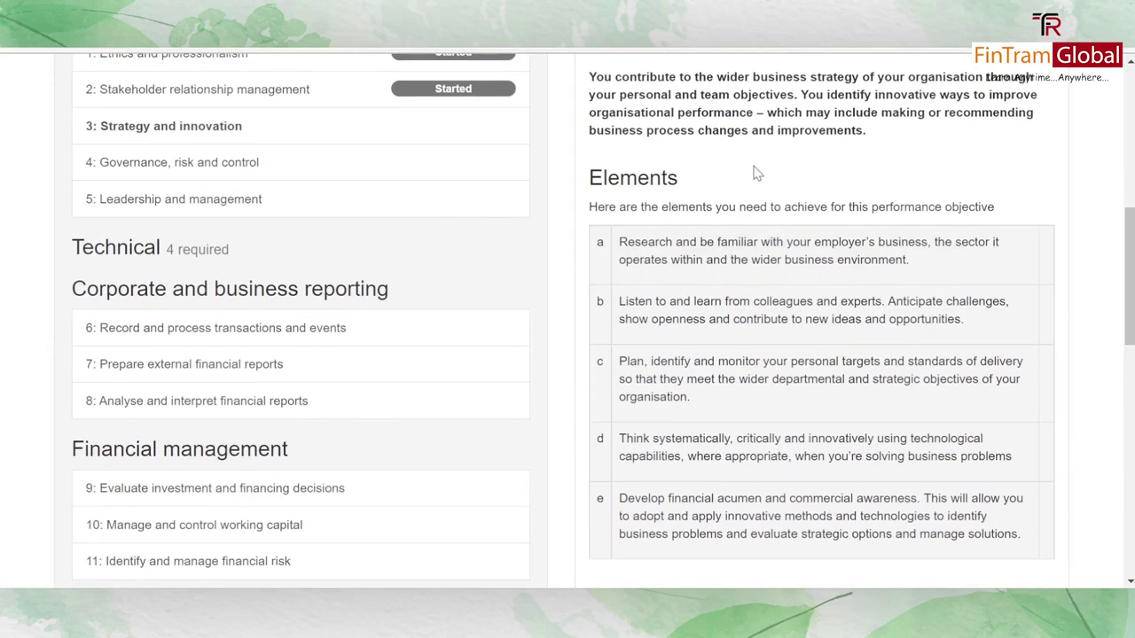
scroll(754, 162, up, 3)
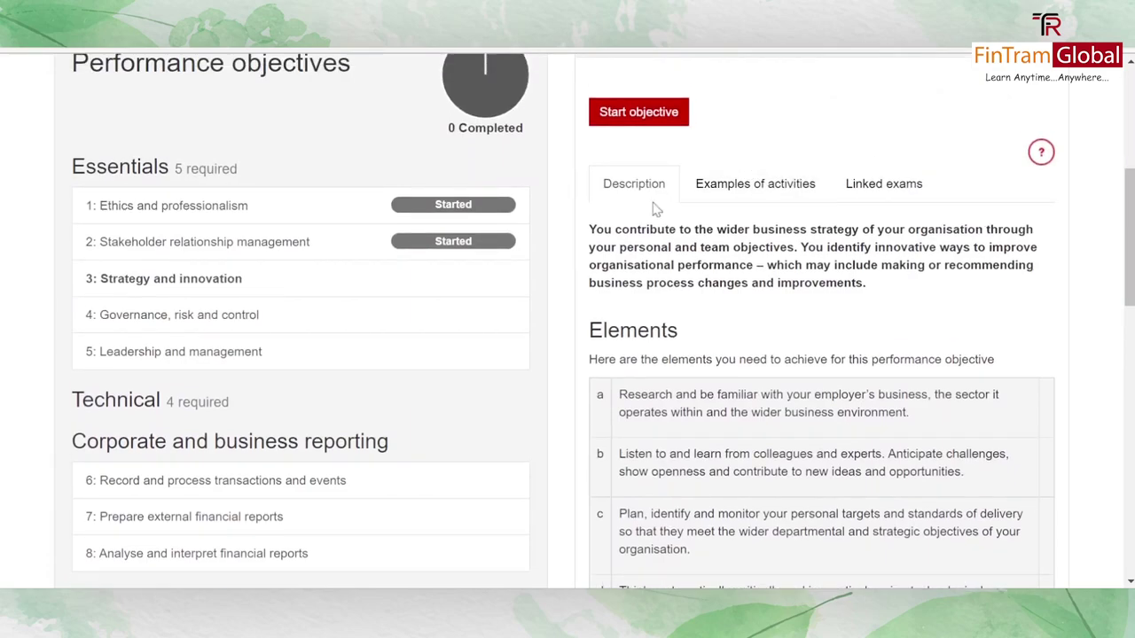
Open the Governance, risk and control objective and read its description and elements.
scroll(628, 282, down, 1)
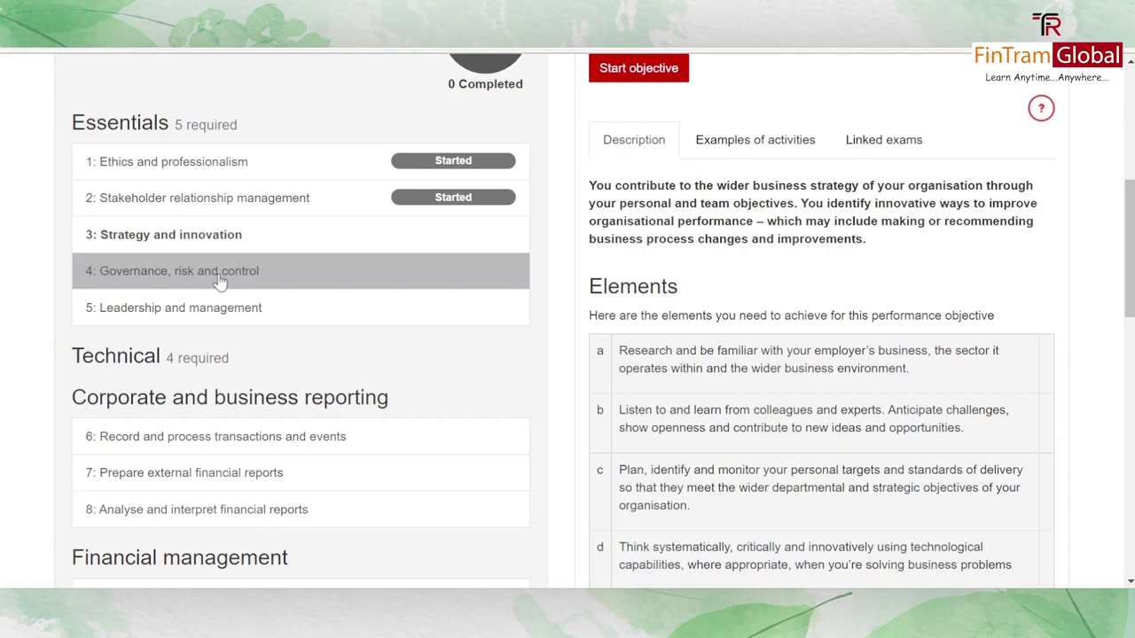
click(272, 279)
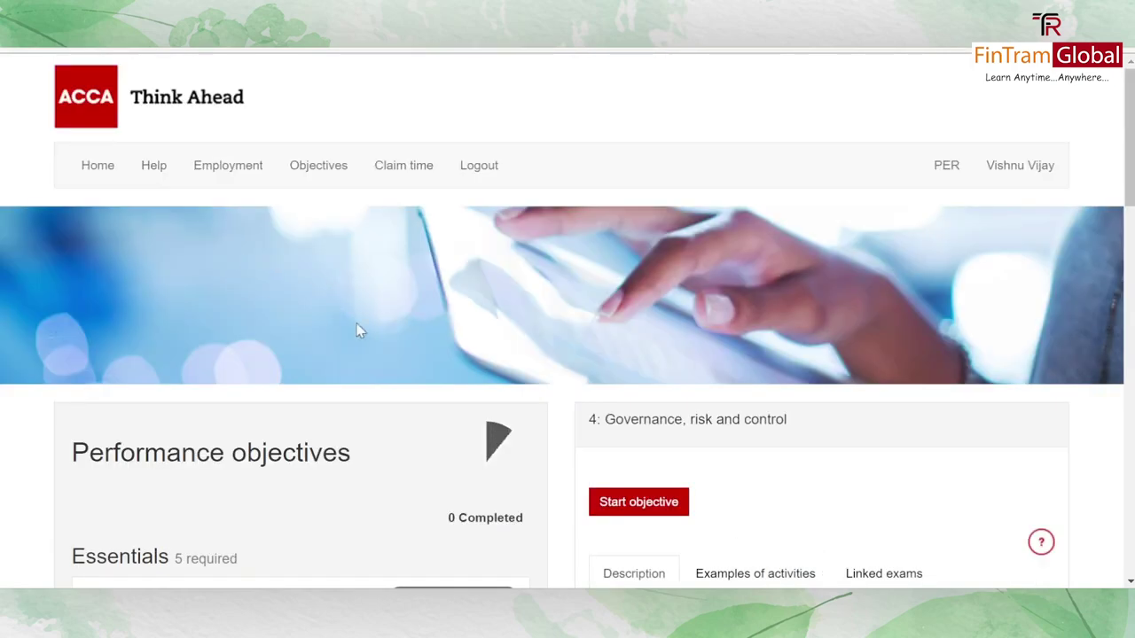
scroll(577, 266, down, 4)
scroll(578, 337, down, 2)
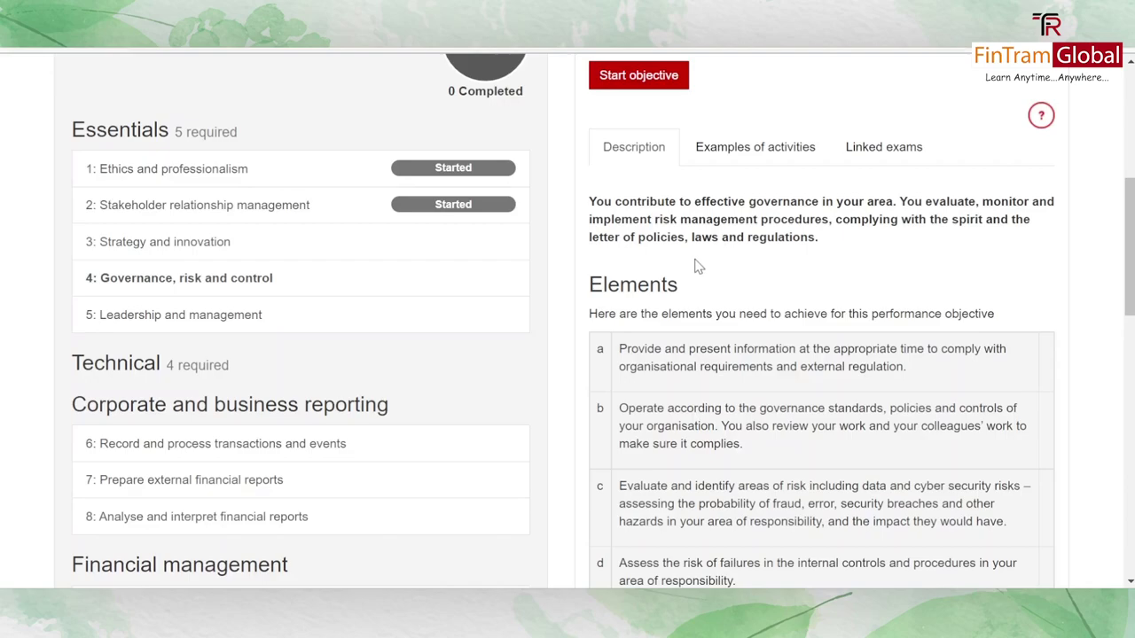
Open the Leadership and management objective and read its description and elements.
click(200, 315)
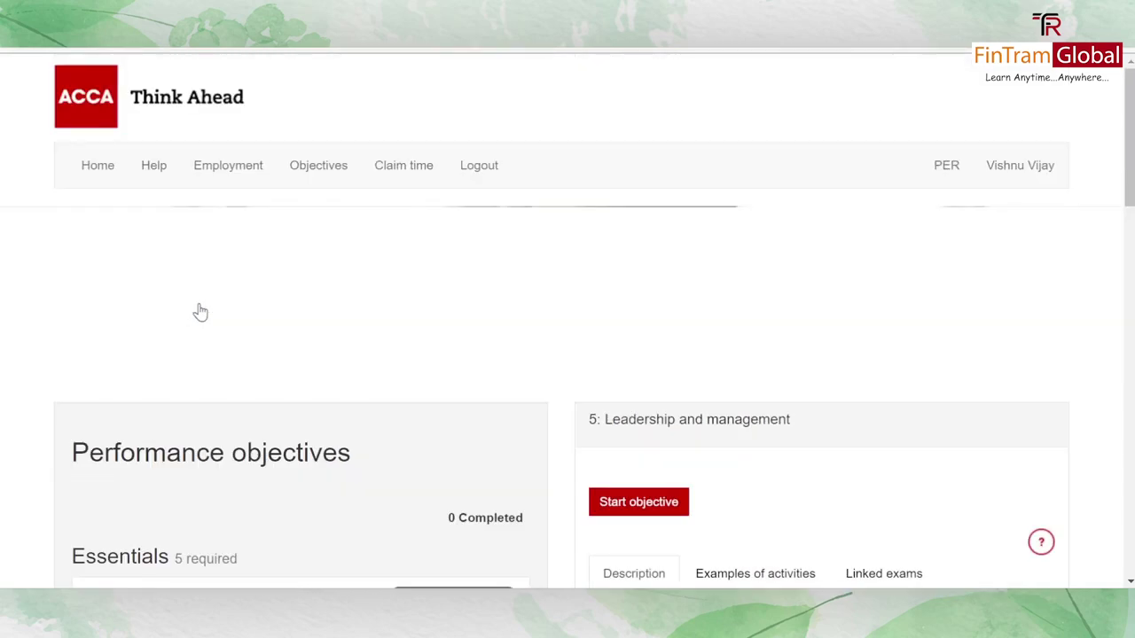
scroll(200, 310, down, 1)
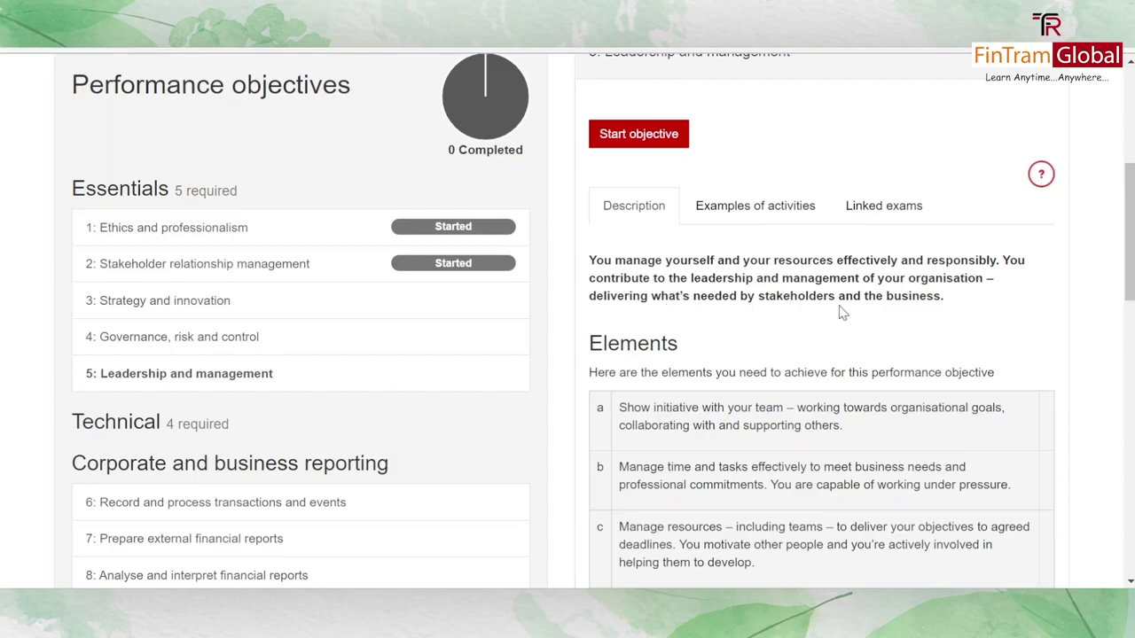
scroll(908, 312, up, 1)
scroll(909, 310, down, 1)
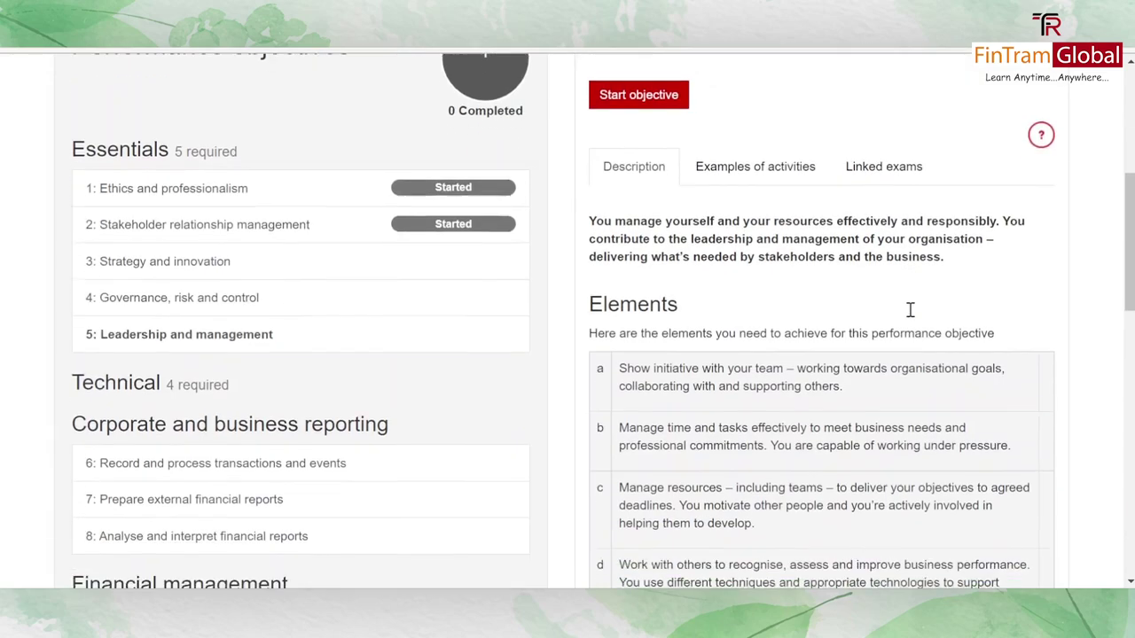
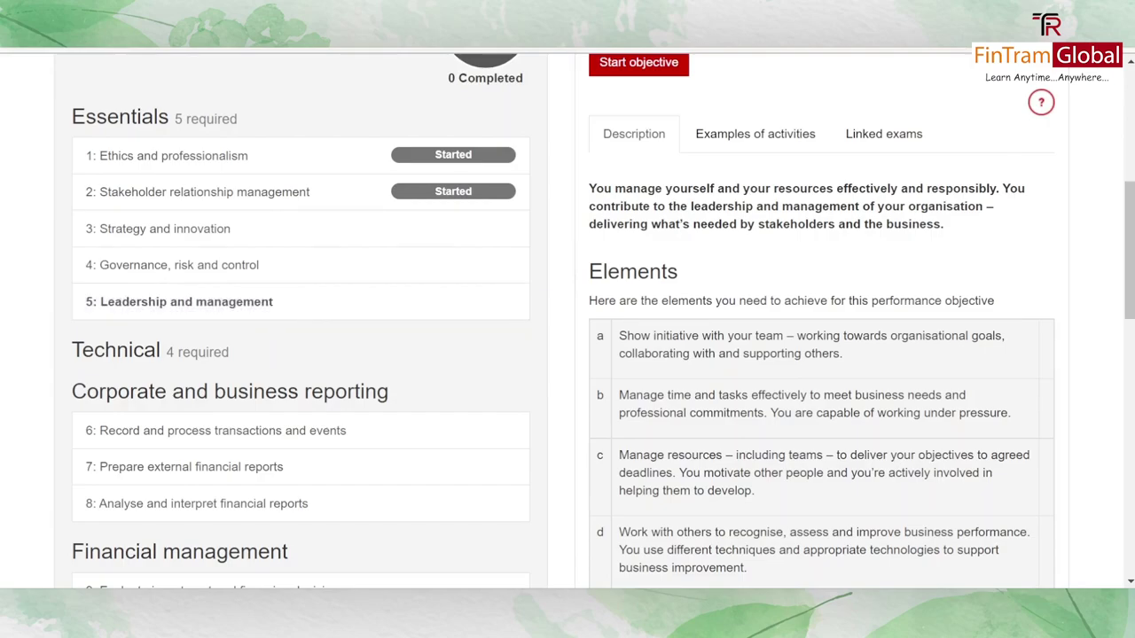
Look through the technical performance objectives, from Corporate and business reporting to Data, digital and technology.
scroll(273, 317, down, 3)
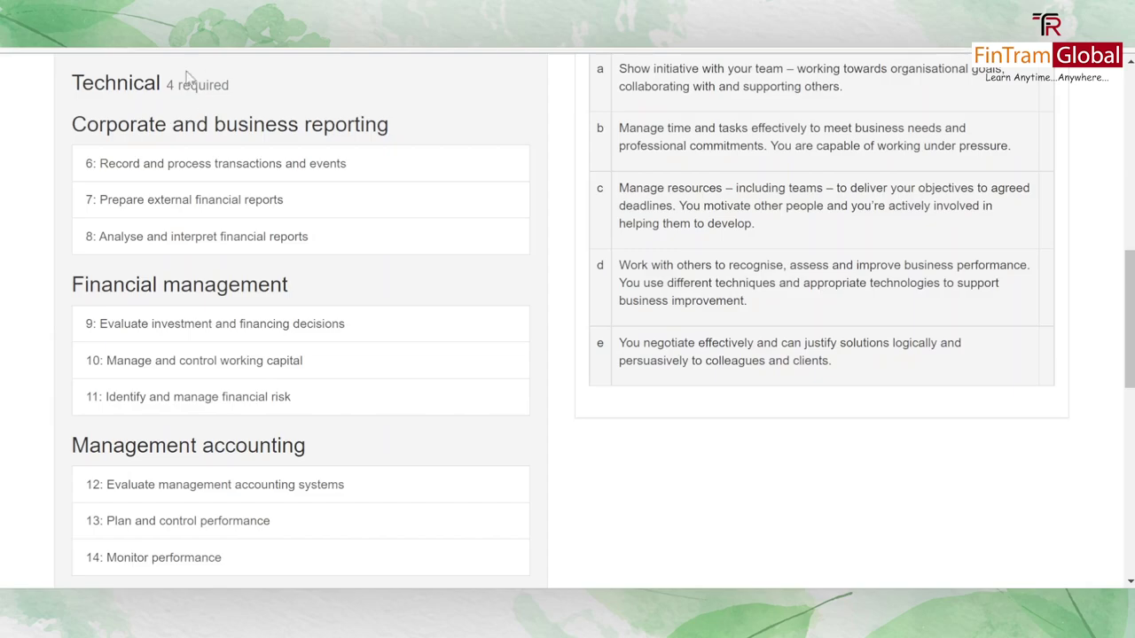
scroll(317, 100, down, 9)
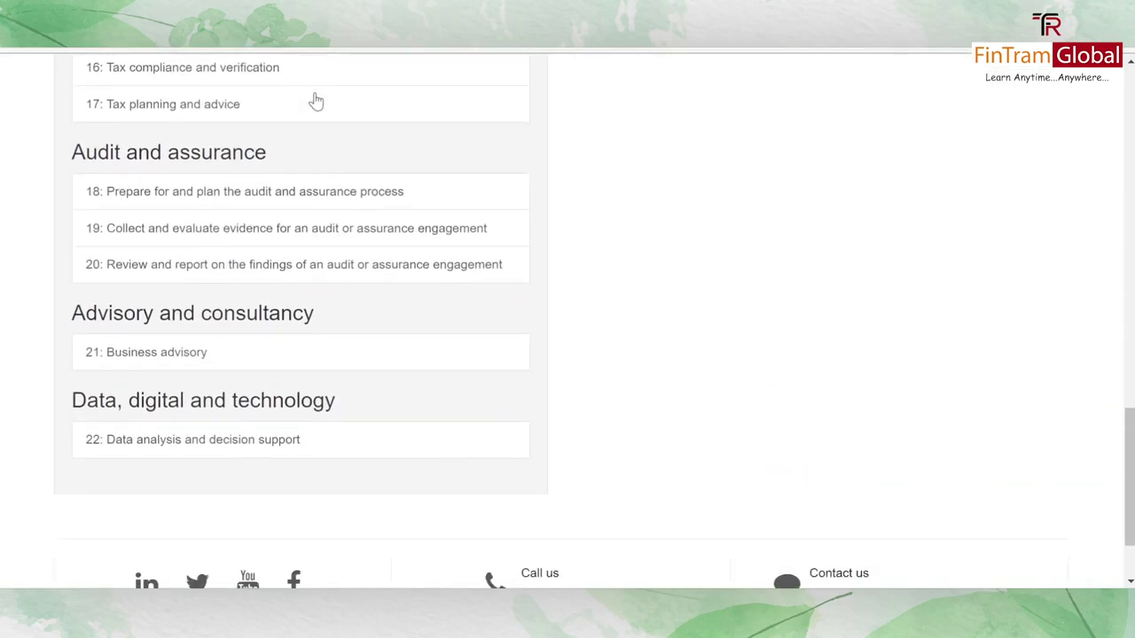
scroll(316, 99, down, 2)
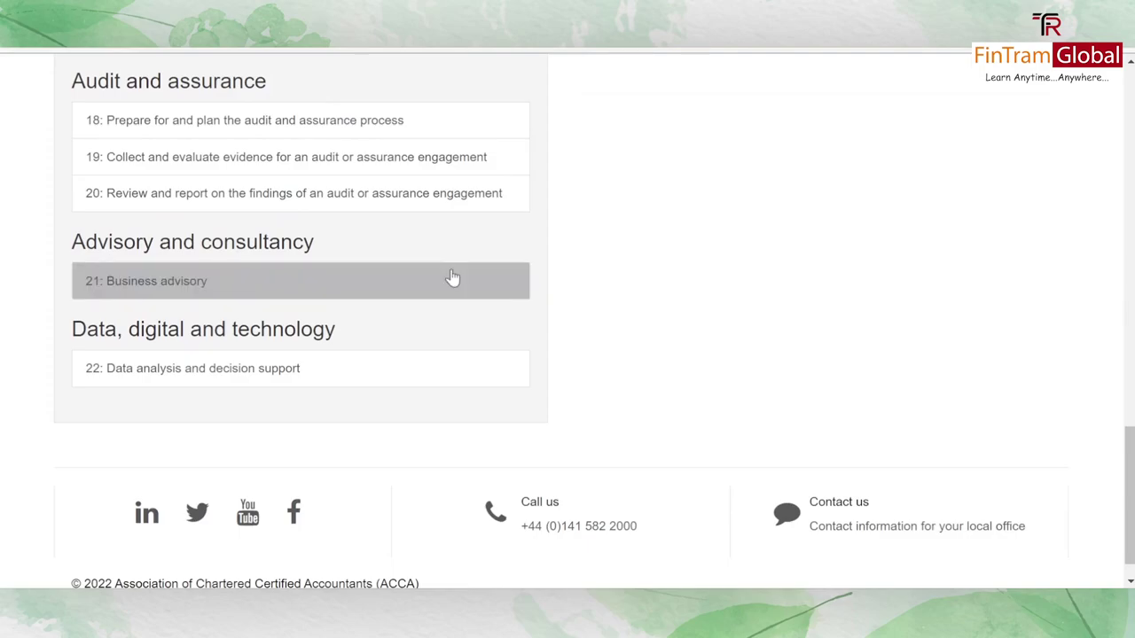
scroll(452, 278, up, 6)
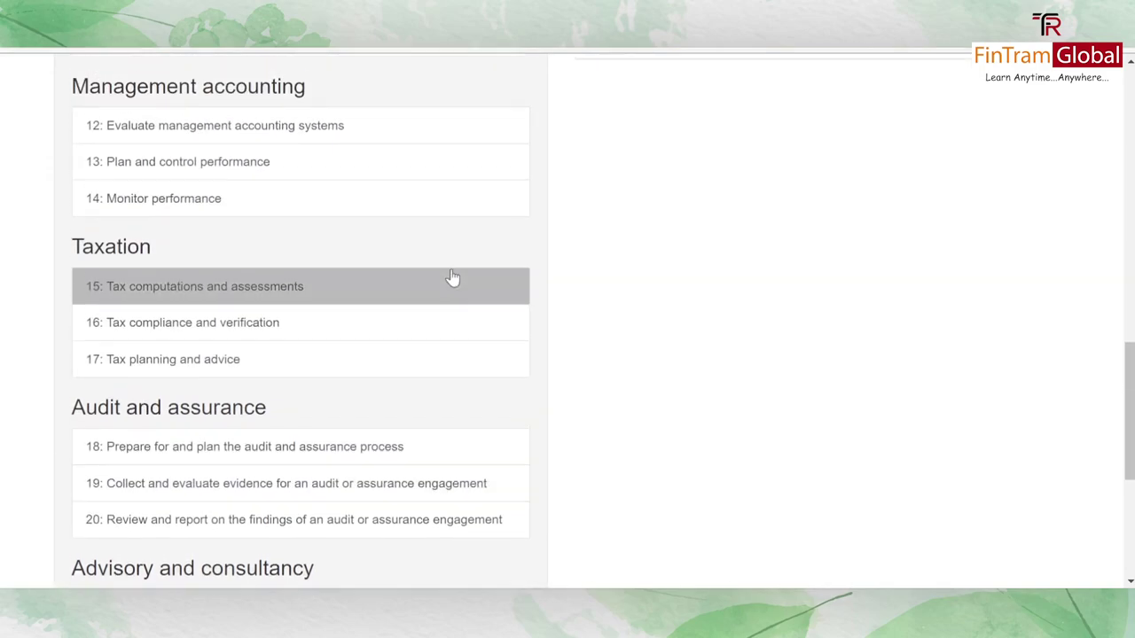
scroll(452, 277, up, 3)
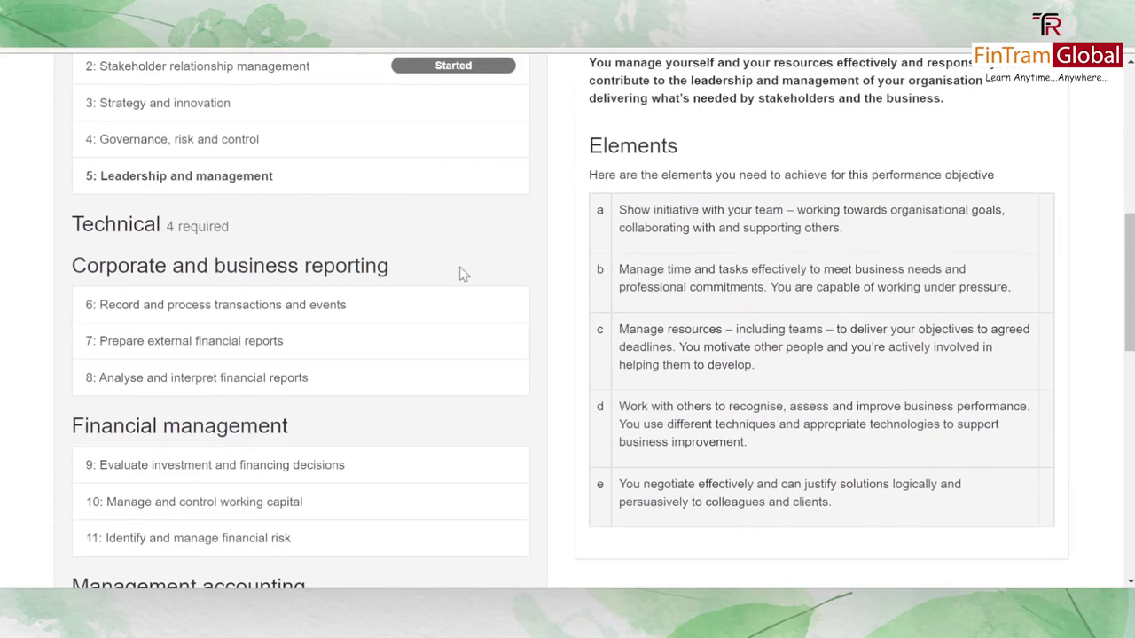
Review the technical objectives from Management accounting to Data, digital and technology, and return to the Corporate and business reporting objectives.
scroll(512, 258, down, 5)
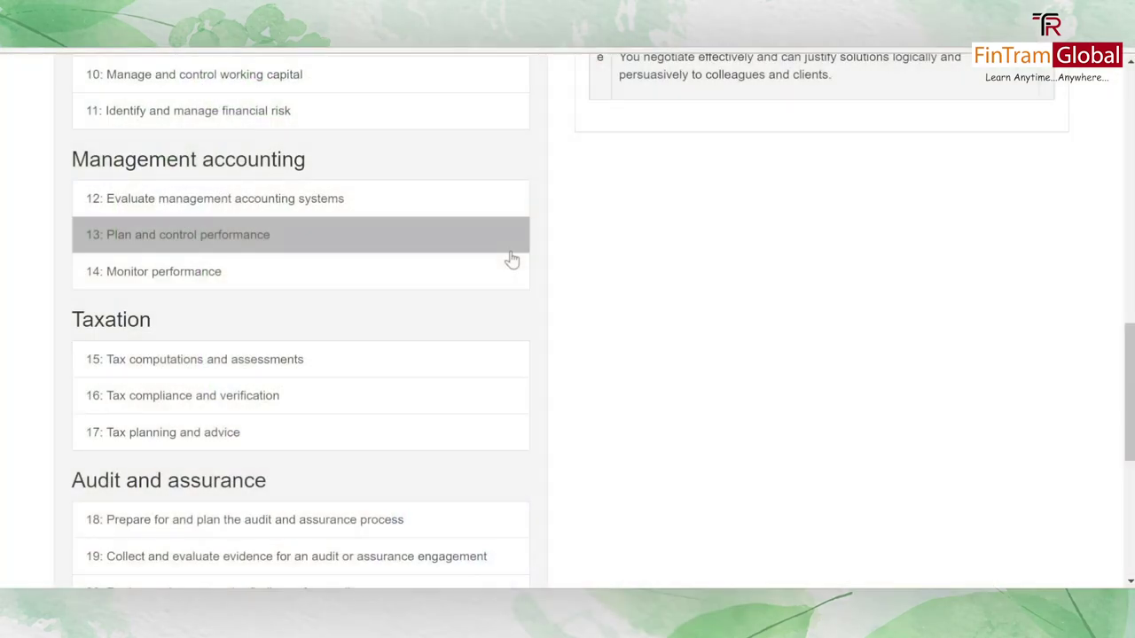
scroll(510, 258, down, 5)
scroll(509, 257, up, 1)
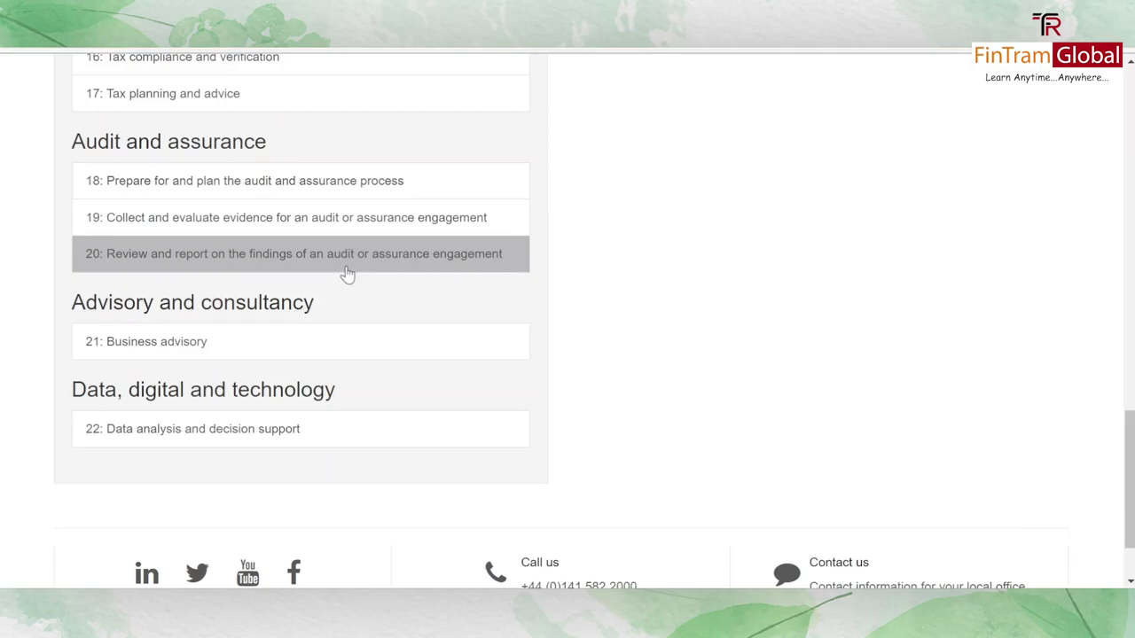
scroll(347, 275, up, 3)
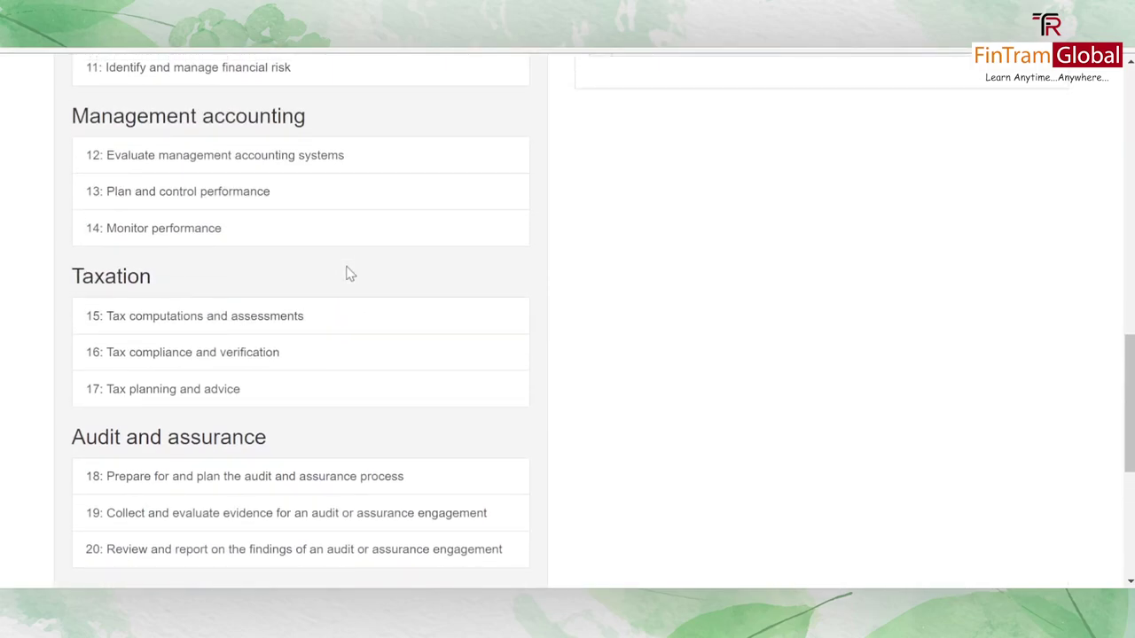
scroll(348, 275, down, 1)
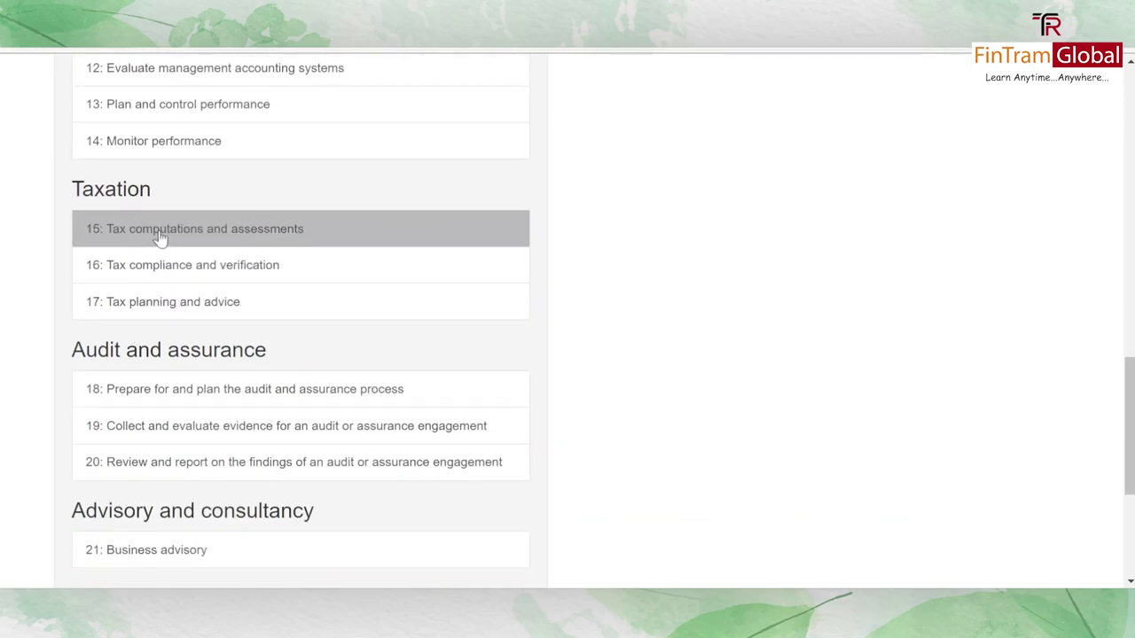
scroll(173, 333, up, 2)
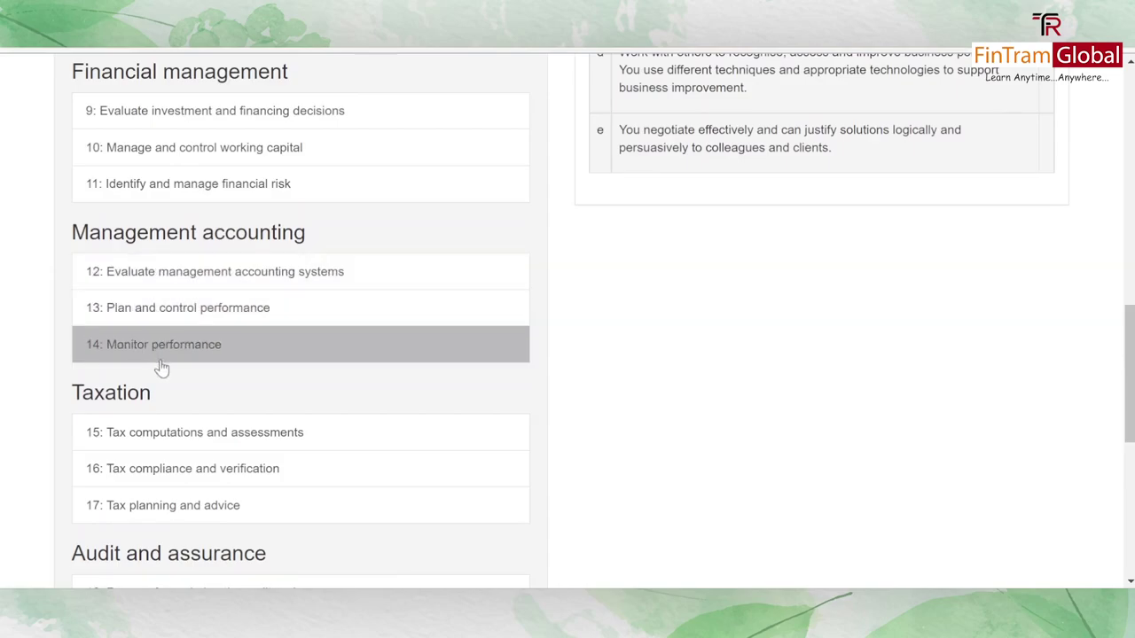
scroll(160, 363, up, 2)
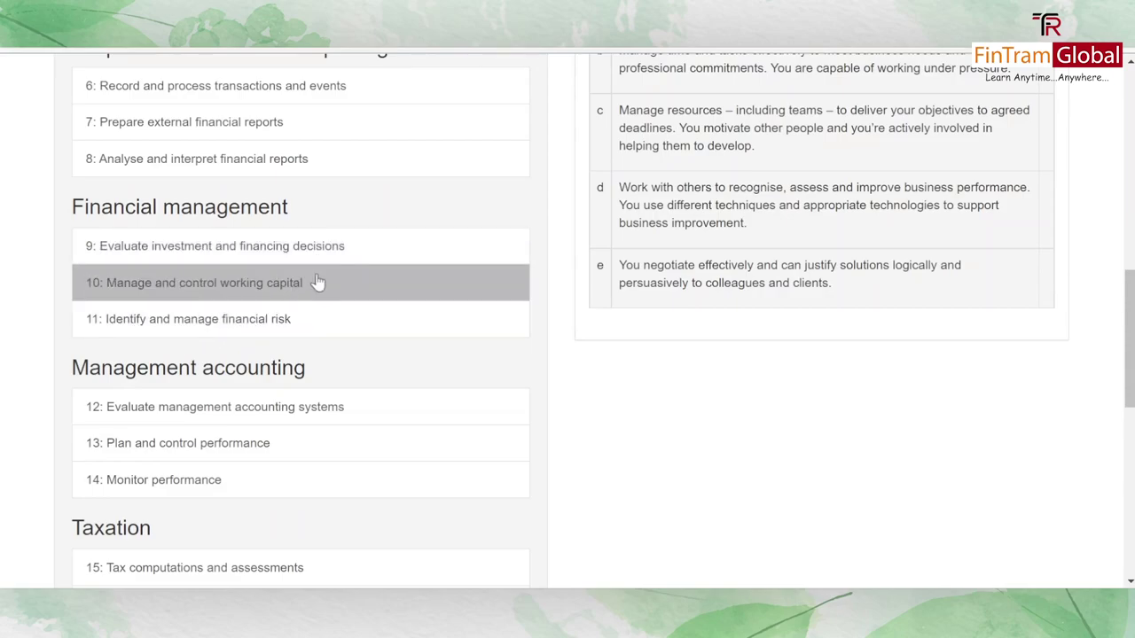
scroll(318, 282, up, 2)
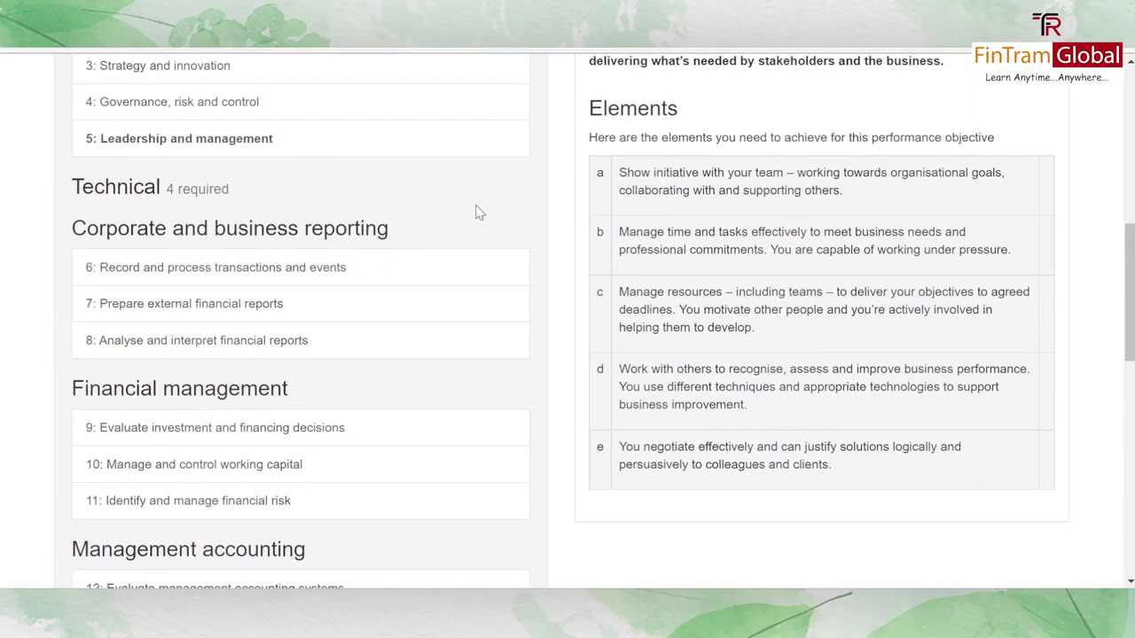
scroll(479, 211, down, 1)
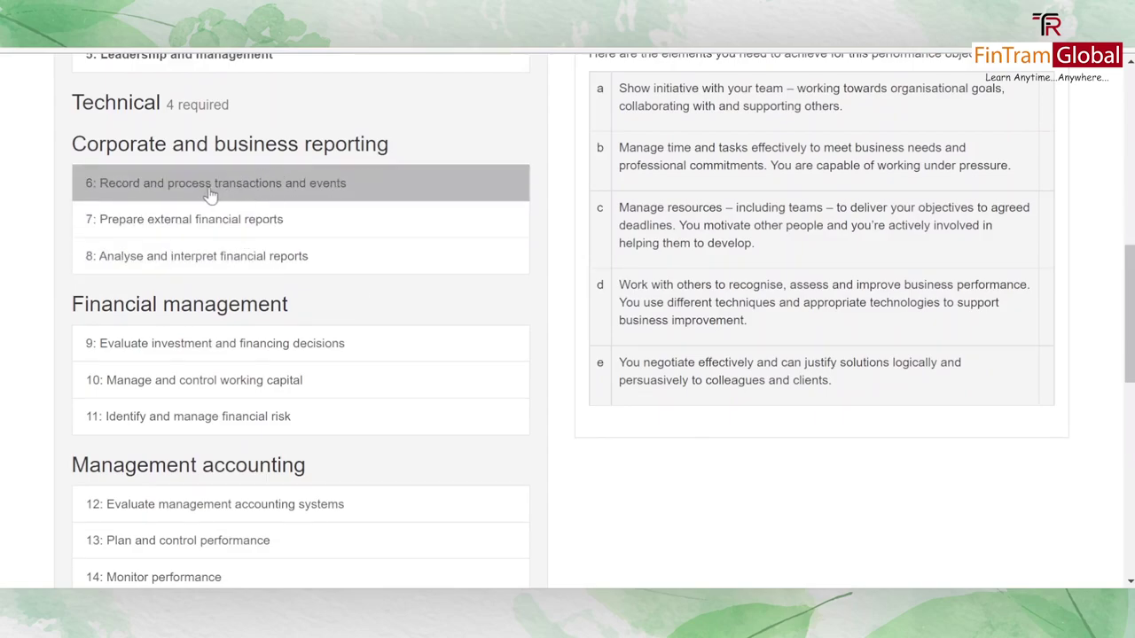
scroll(208, 193, up, 1)
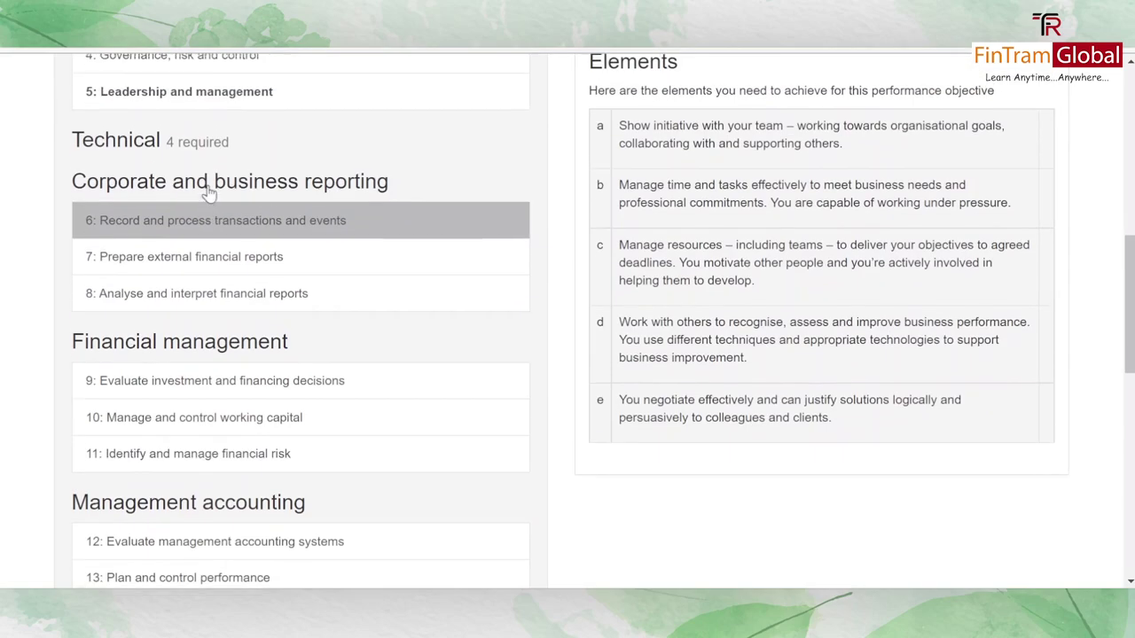
scroll(207, 189, down, 1)
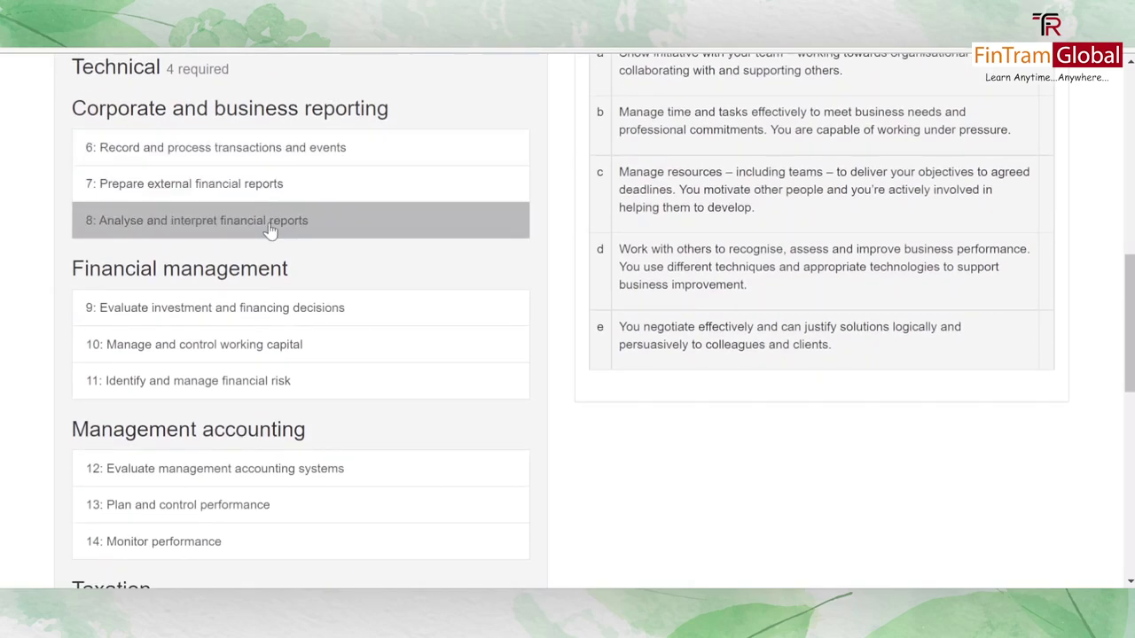
Skim the complete technical objectives list again and highlight the required number beside the Technical heading.
scroll(266, 230, down, 8)
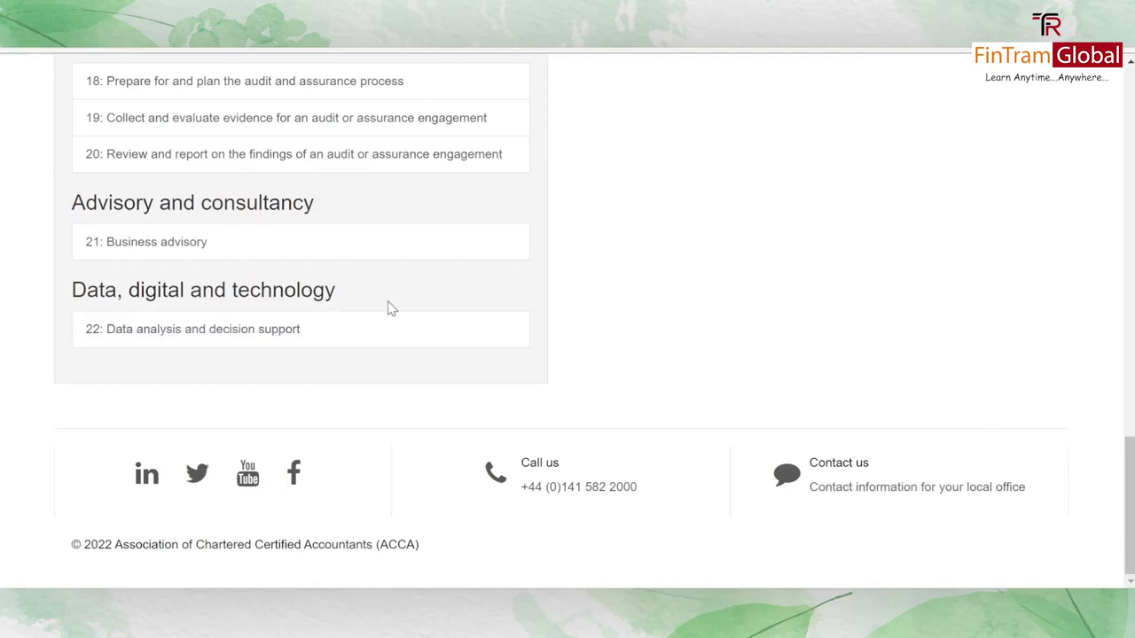
scroll(388, 308, up, 3)
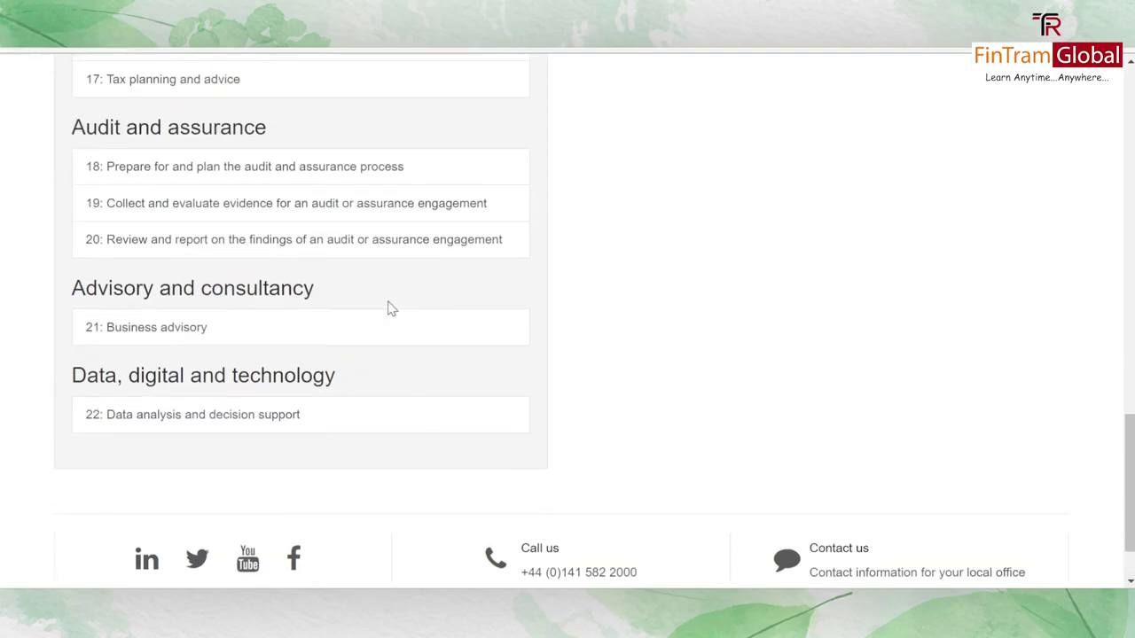
scroll(388, 309, up, 5)
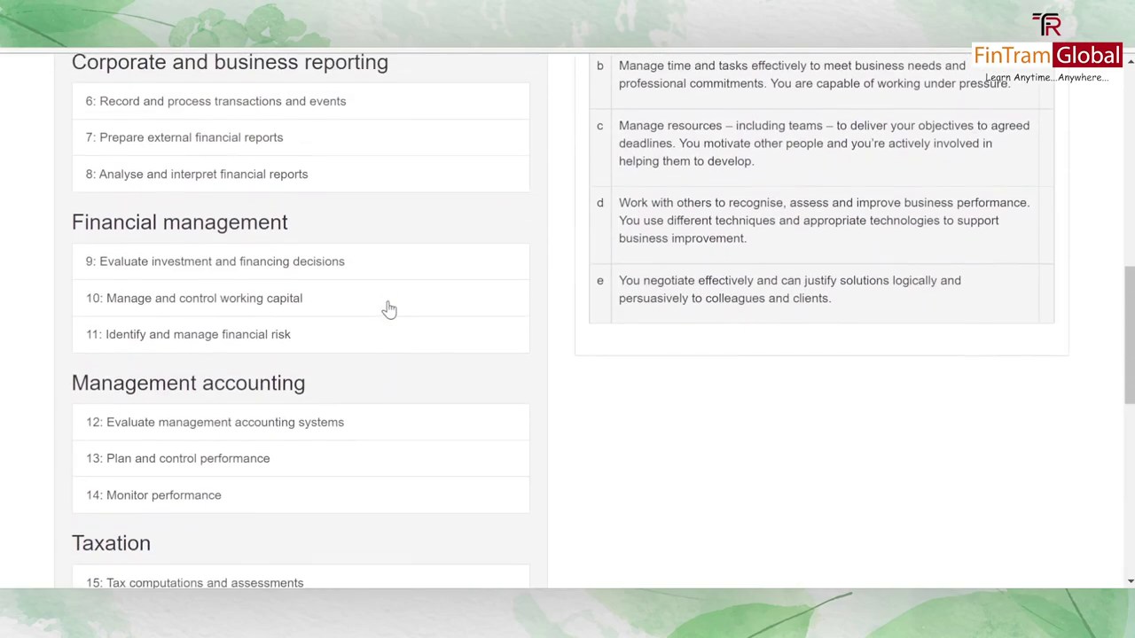
scroll(388, 308, up, 1)
scroll(389, 309, down, 2)
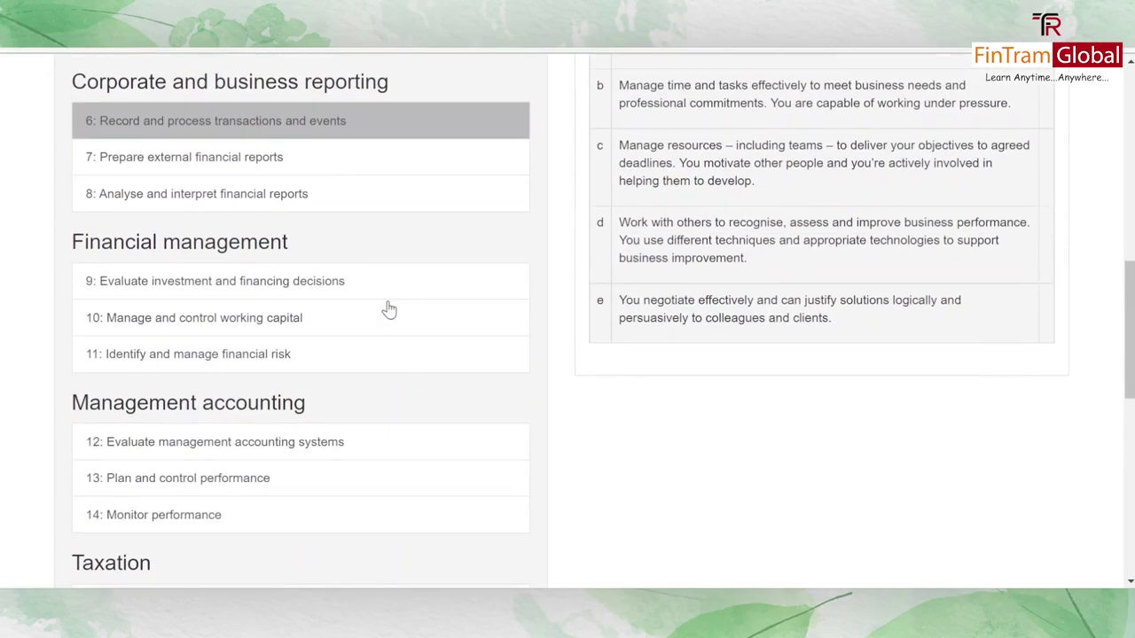
scroll(389, 308, down, 6)
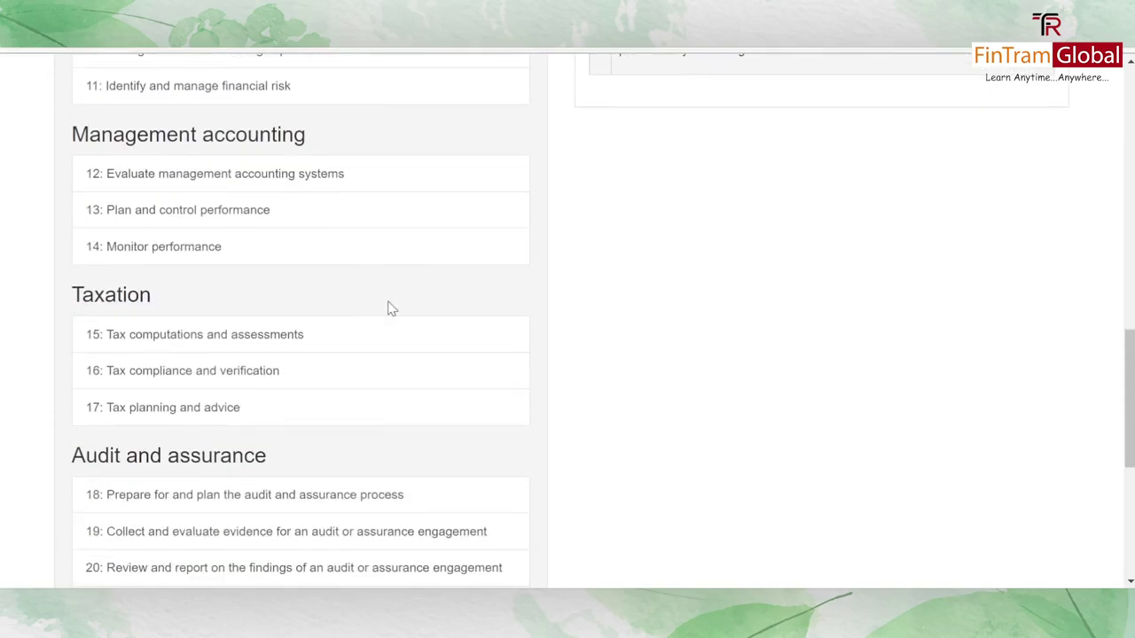
scroll(389, 309, up, 7)
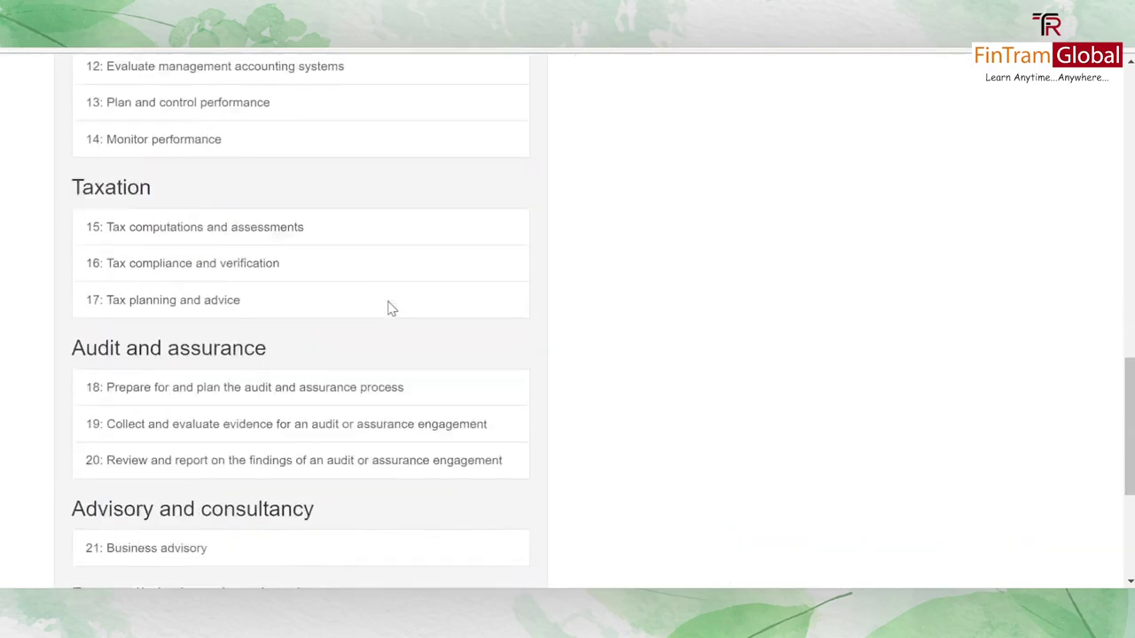
scroll(388, 309, up, 1)
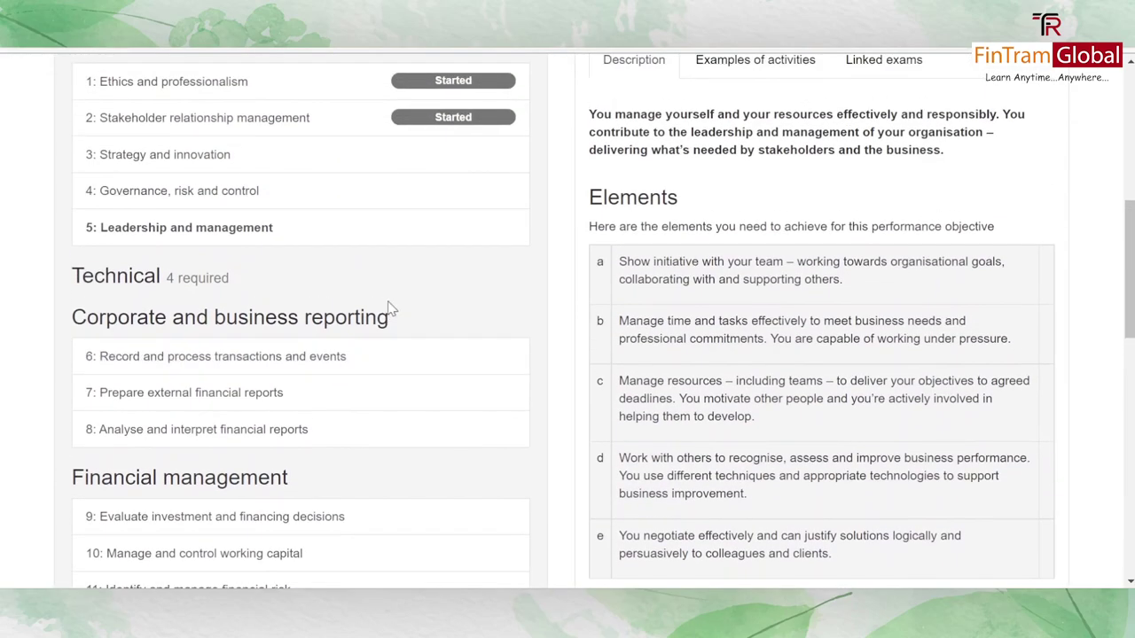
drag(167, 277, 232, 280)
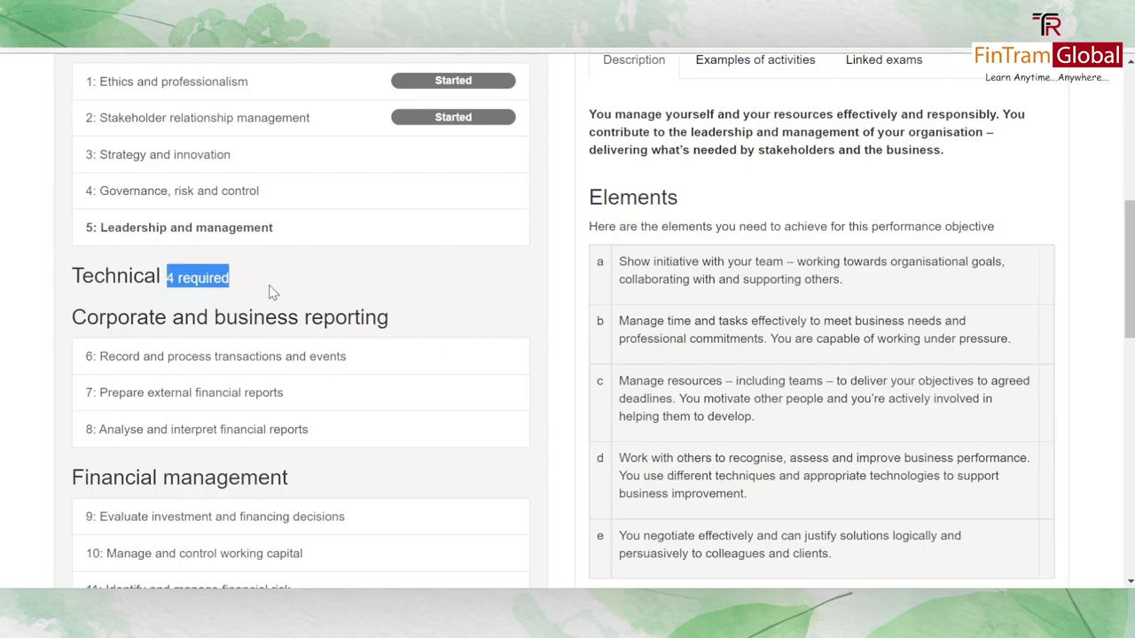
scroll(272, 293, down, 1)
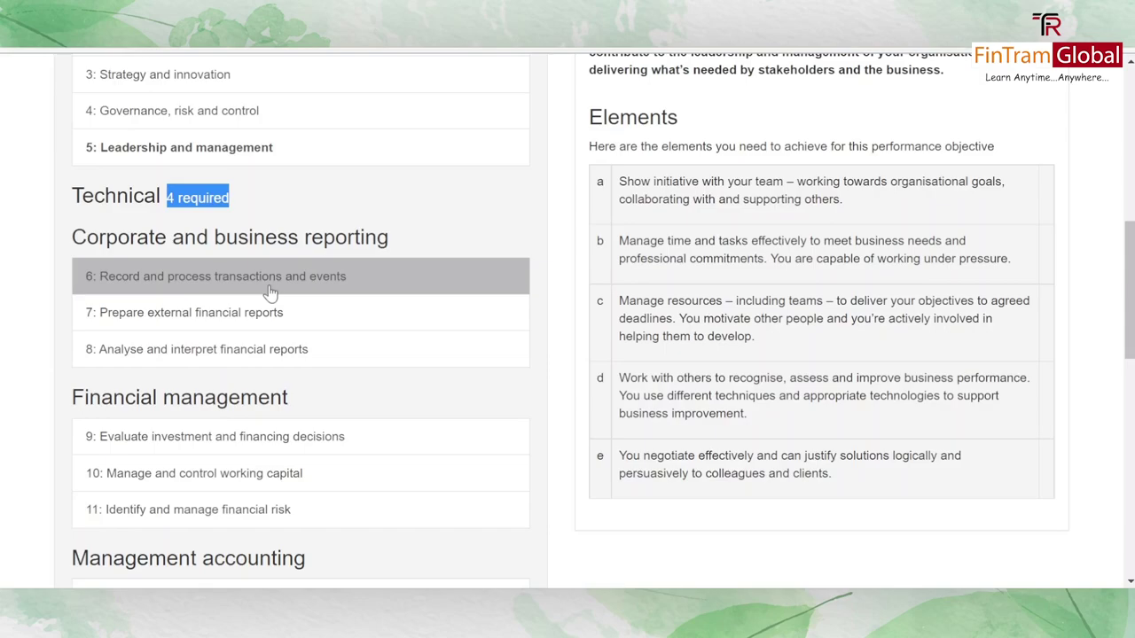
Open the Record and process transactions and events objective and review its description and elements.
scroll(529, 271, up, 3)
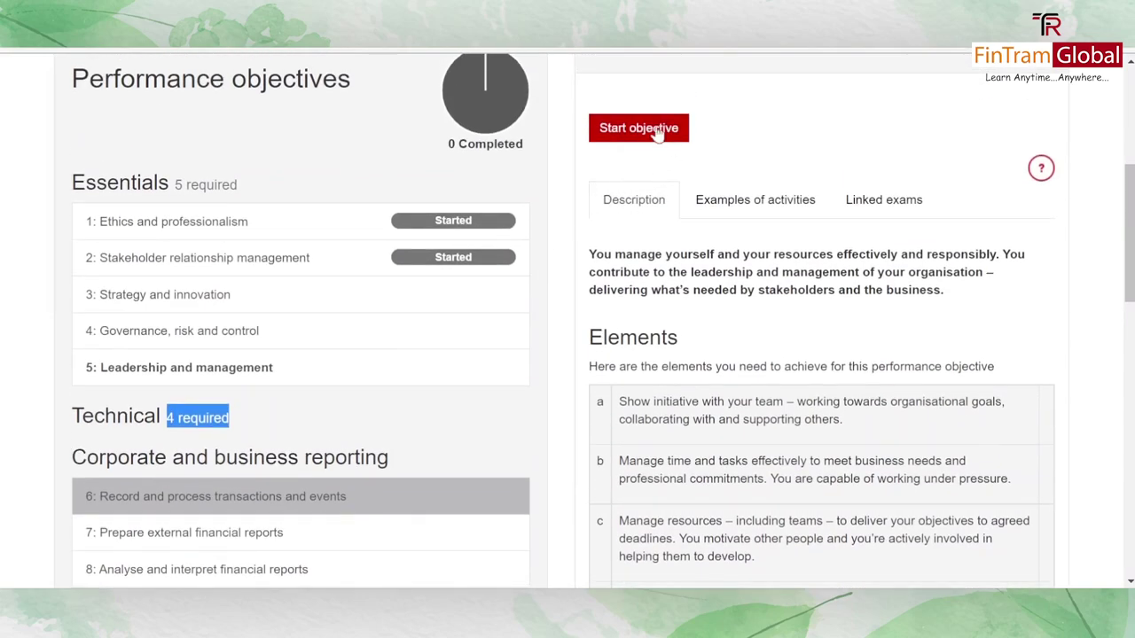
scroll(686, 418, down, 3)
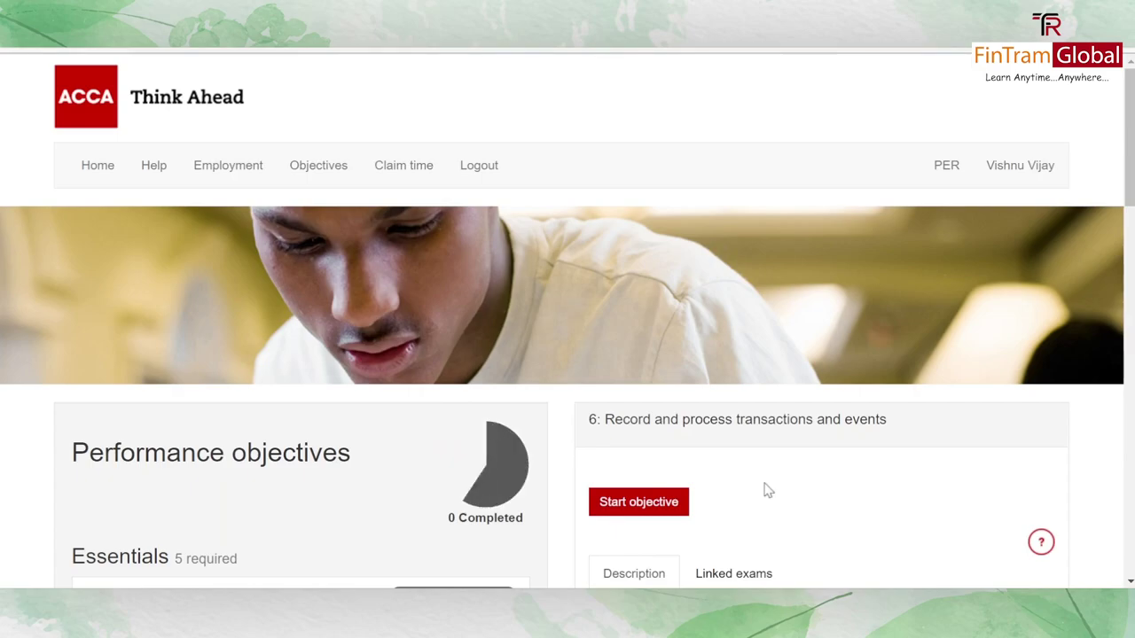
scroll(768, 490, down, 8)
scroll(758, 565, up, 2)
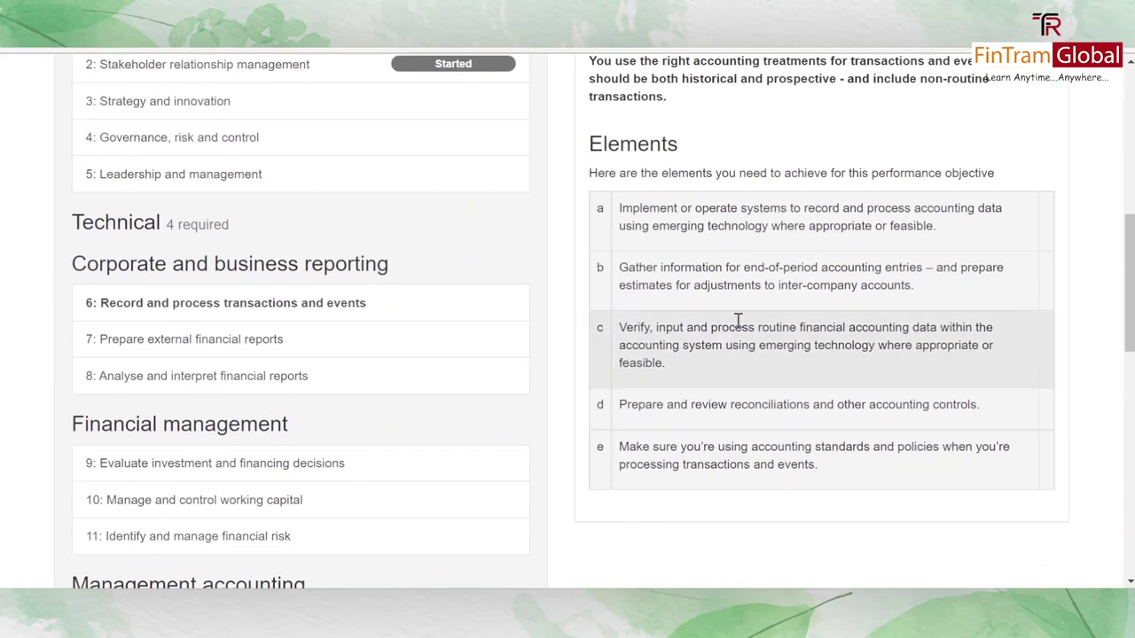
scroll(717, 410, down, 5)
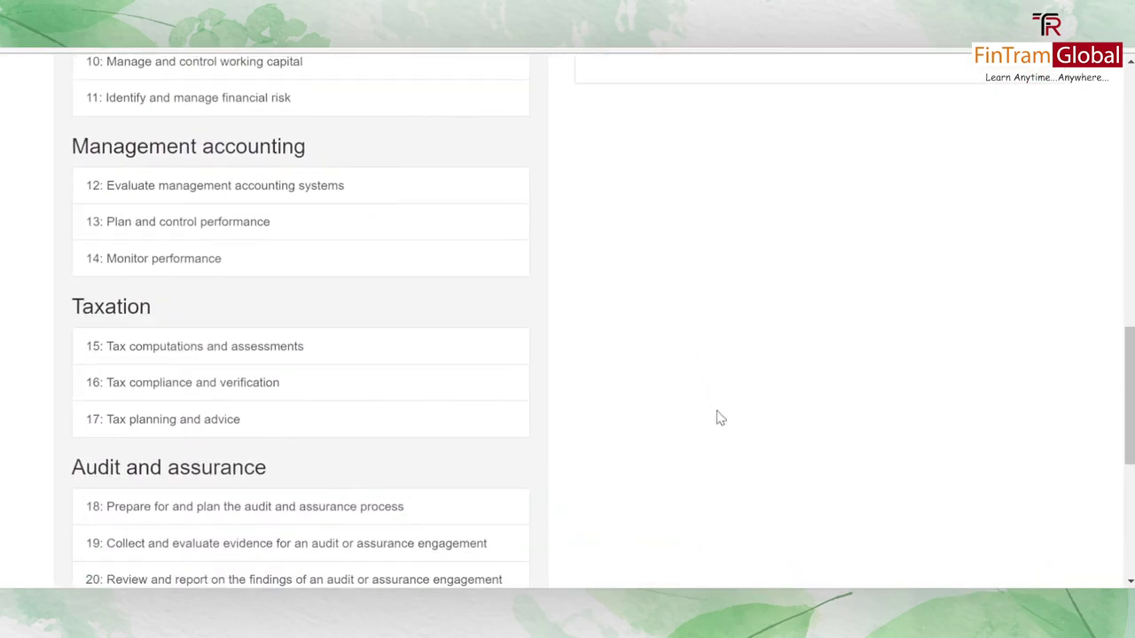
scroll(727, 517, up, 5)
scroll(729, 516, down, 3)
scroll(728, 516, up, 1)
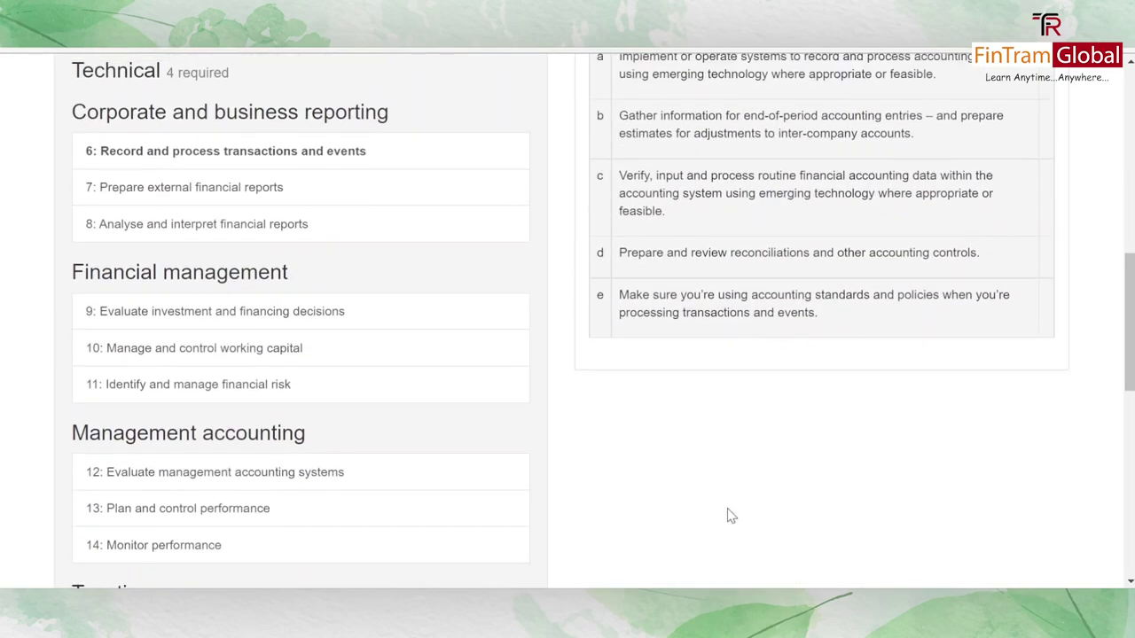
scroll(729, 516, up, 4)
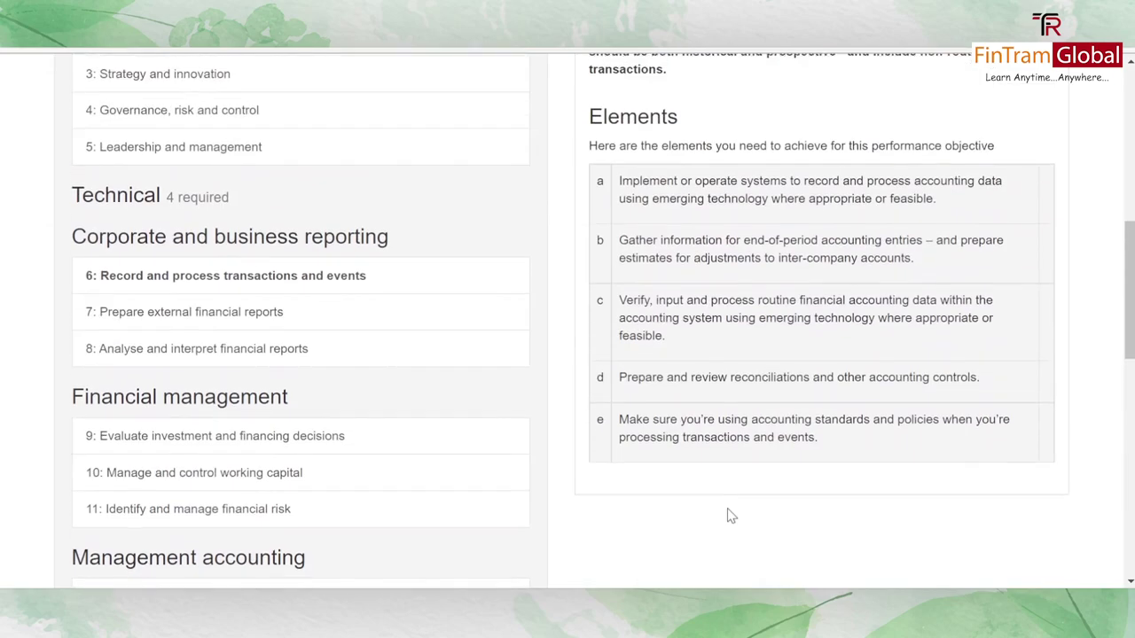
scroll(727, 517, up, 1)
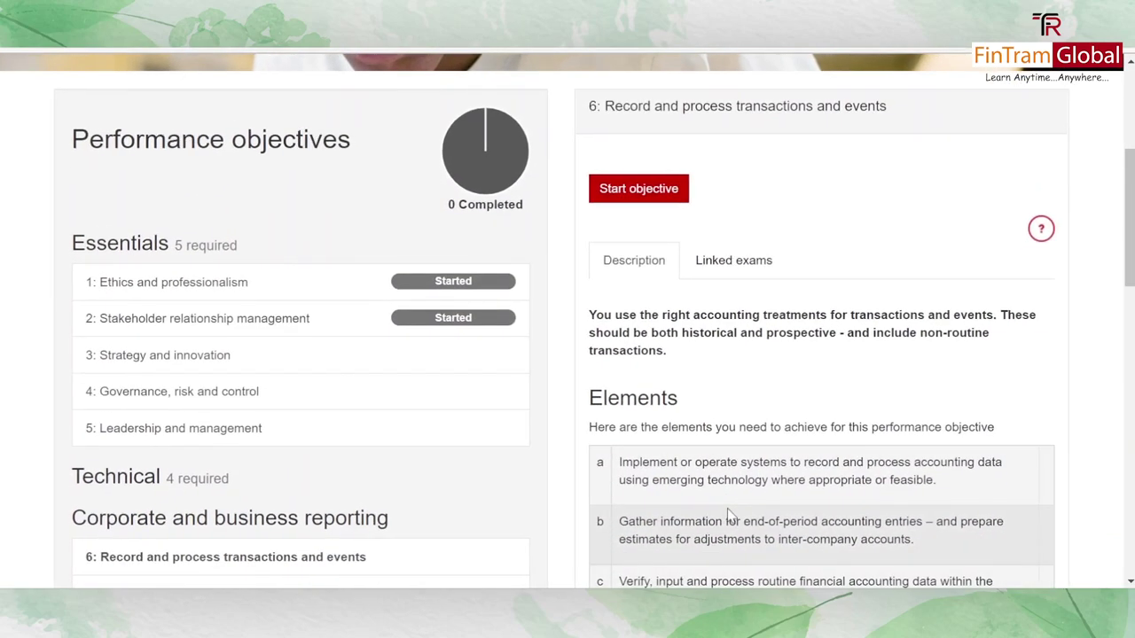
scroll(729, 516, down, 1)
scroll(405, 261, up, 3)
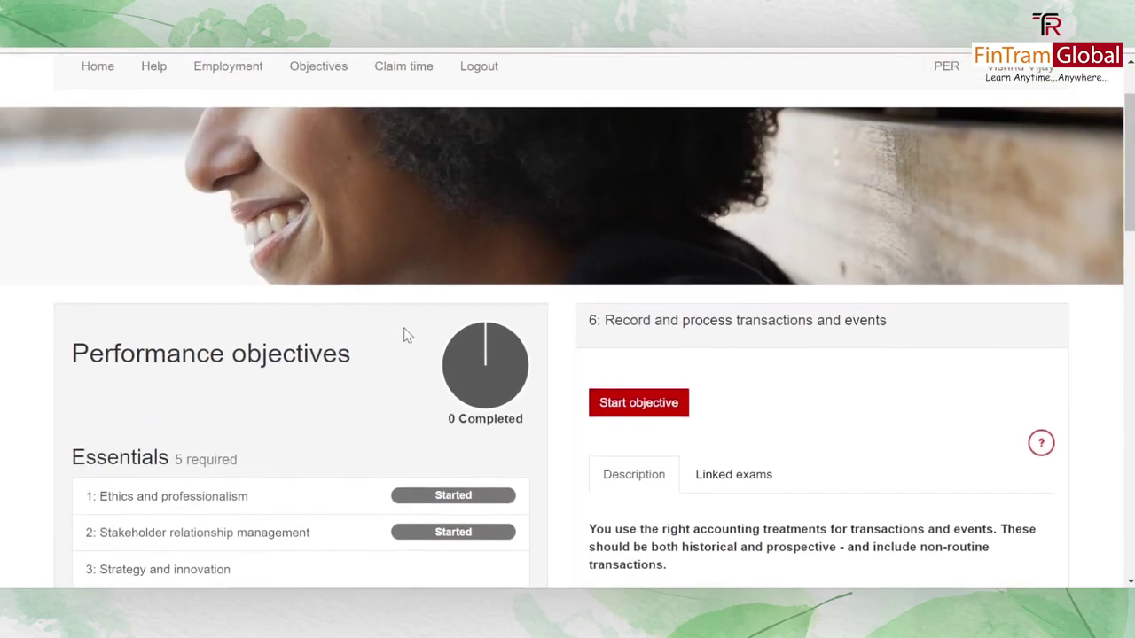
Return to the home page and review the time claim notice and the Employment and Performance objectives summaries.
click(97, 73)
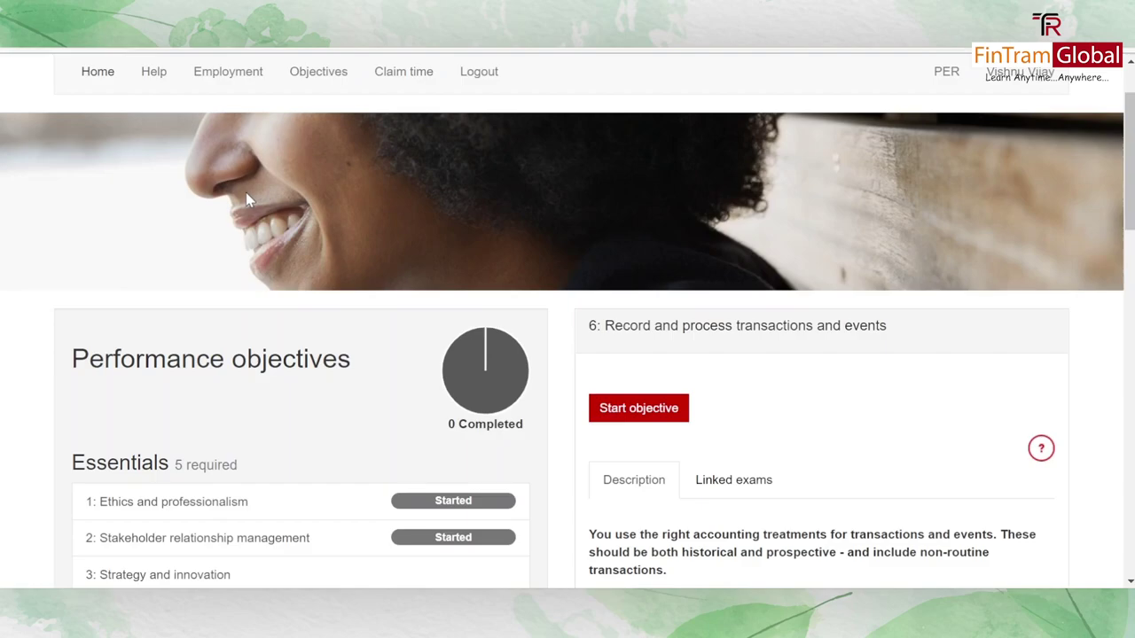
scroll(354, 321, down, 5)
scroll(354, 324, down, 2)
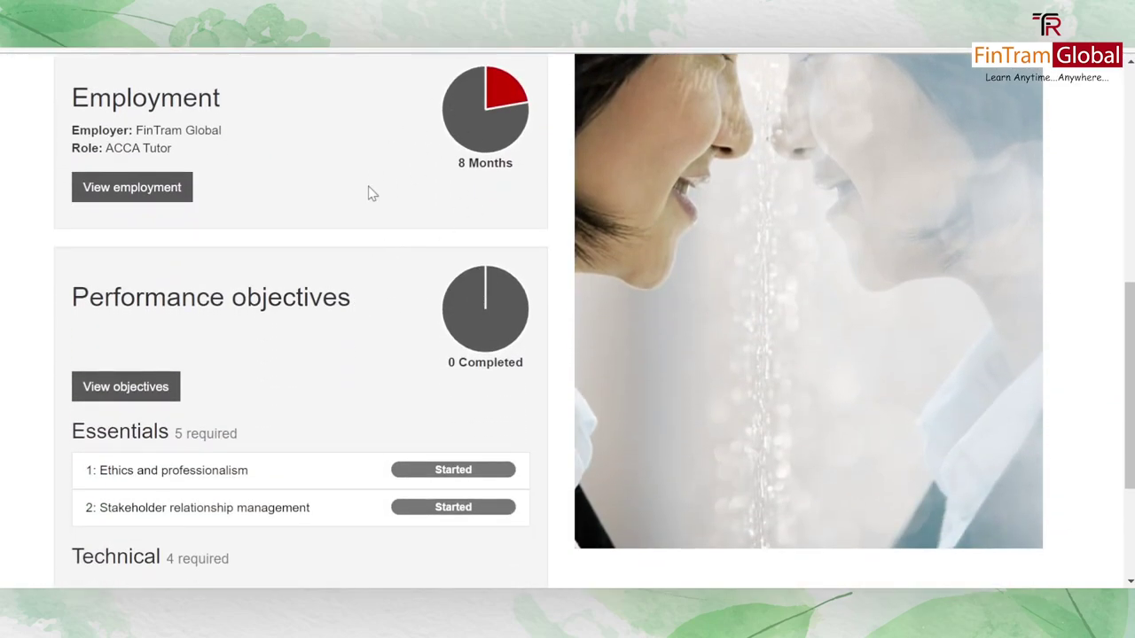
scroll(369, 193, down, 3)
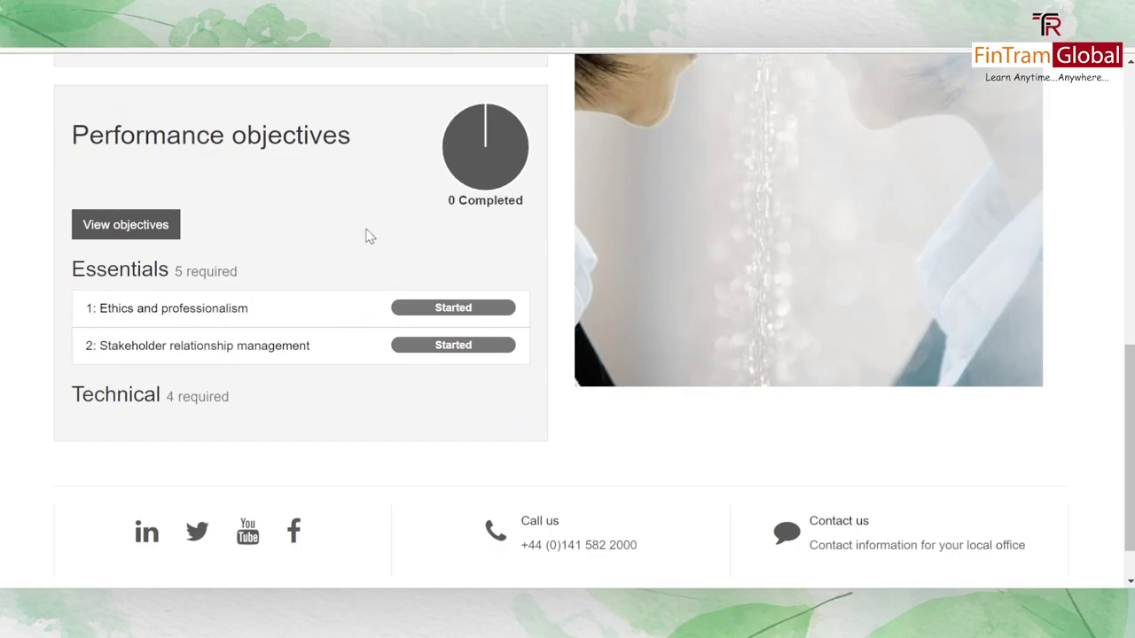
scroll(370, 236, up, 6)
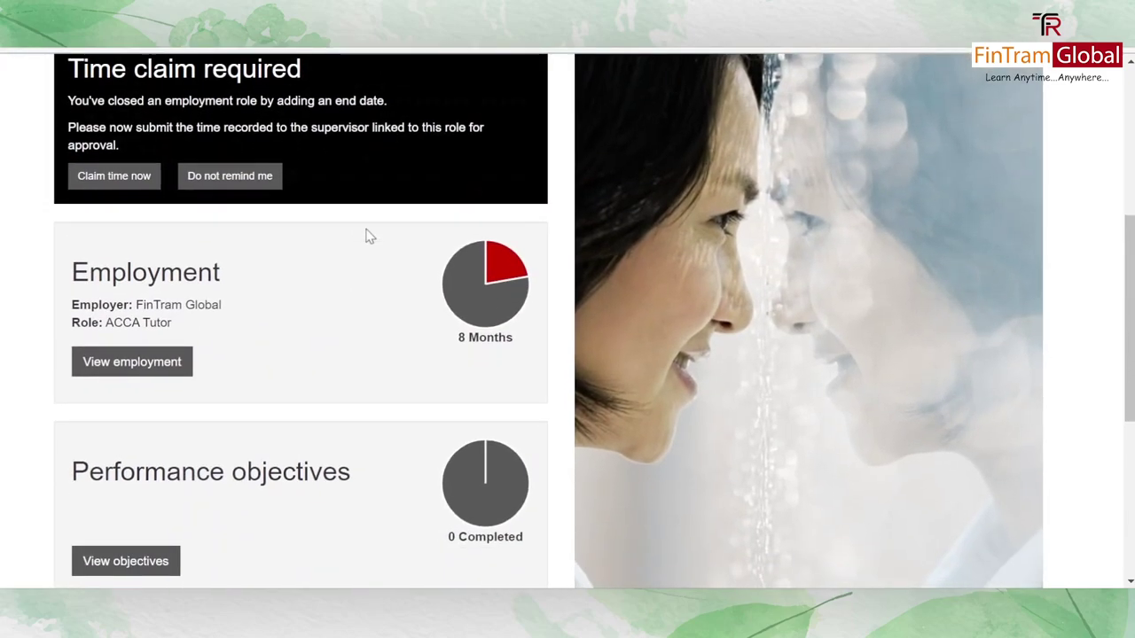
scroll(369, 236, up, 1)
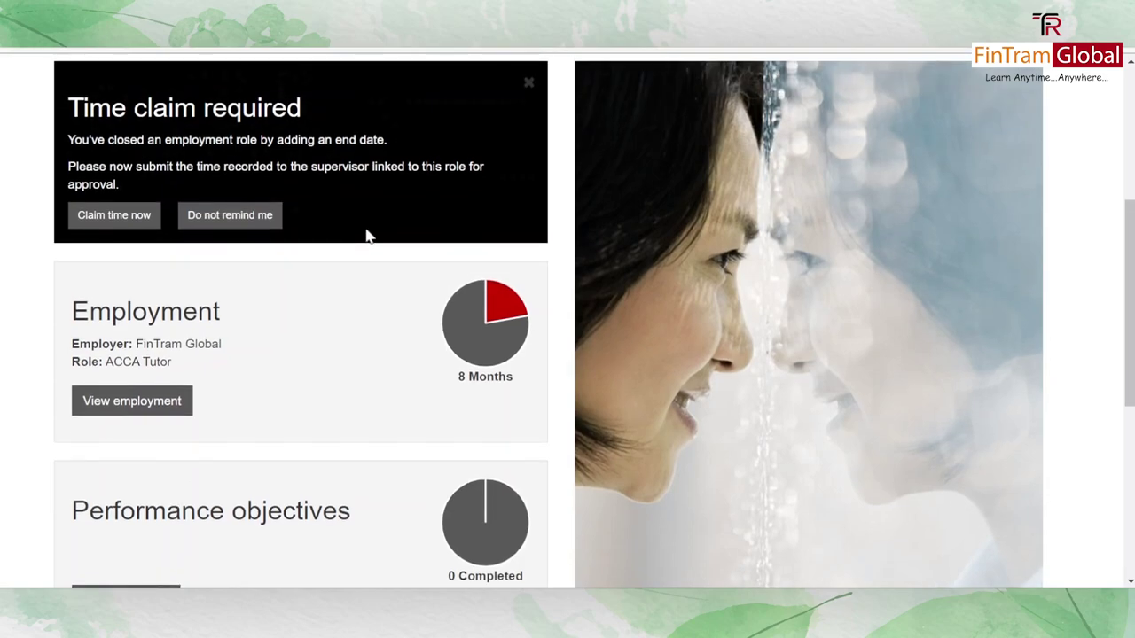
scroll(369, 236, down, 2)
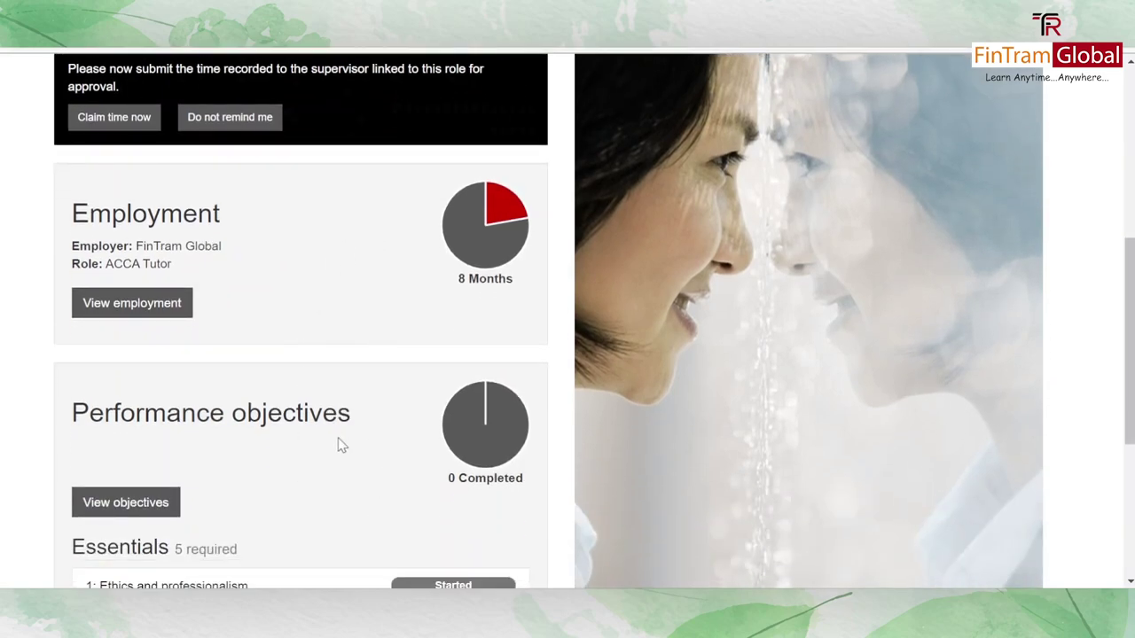
Switch to the My qualification page and review the PER progress section.
scroll(343, 443, up, 1)
scroll(343, 444, up, 6)
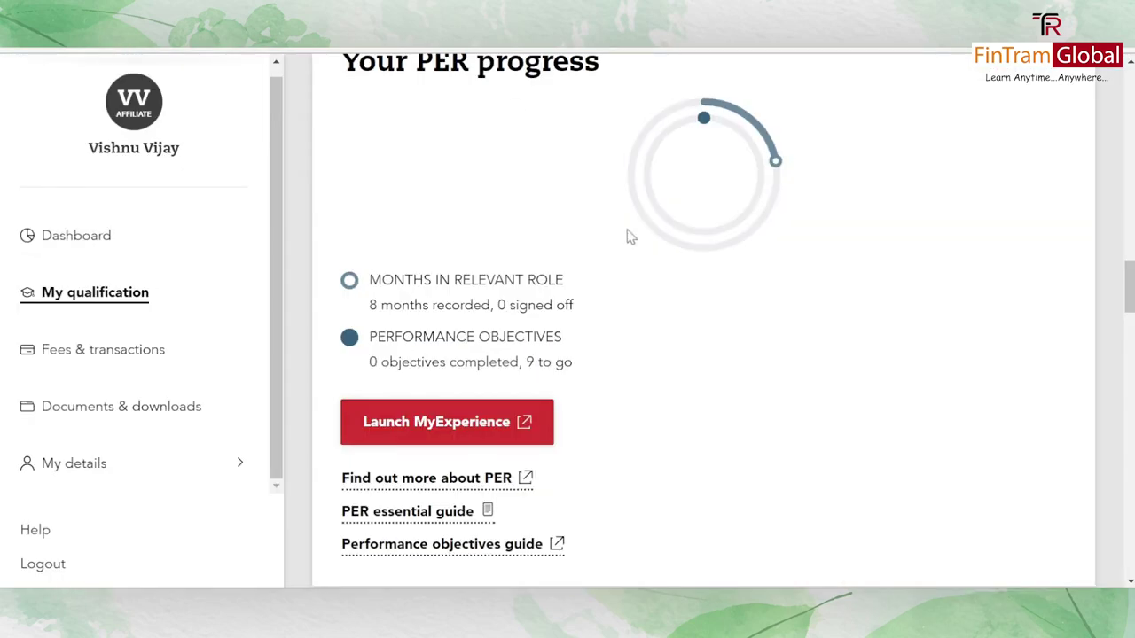
scroll(627, 234, up, 1)
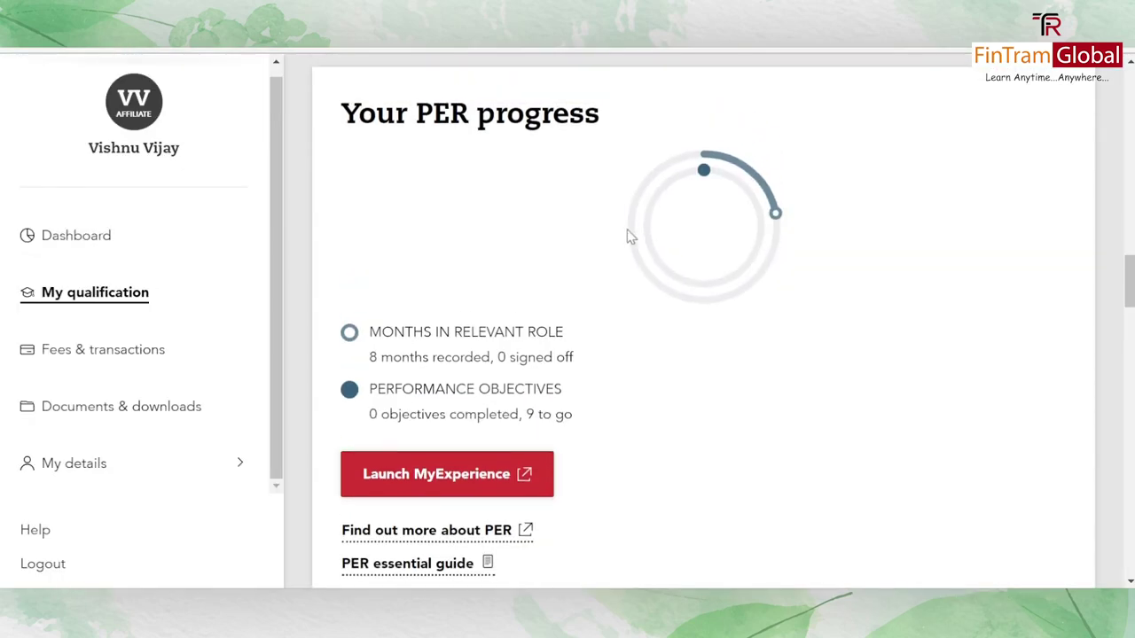